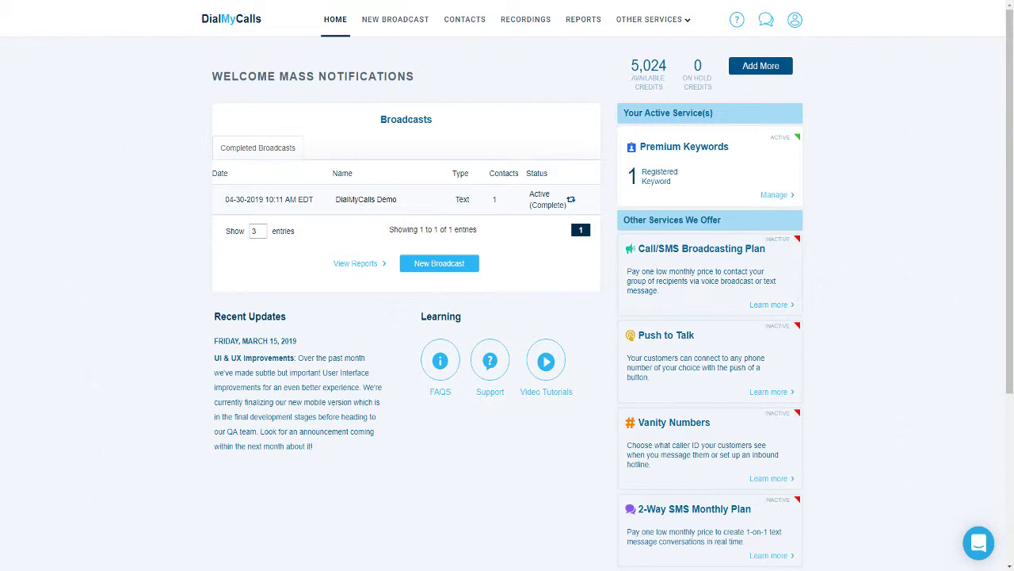
- Add a caller ID number nicknamed Demo under My Numbers and submit it for verification
click(791, 23)
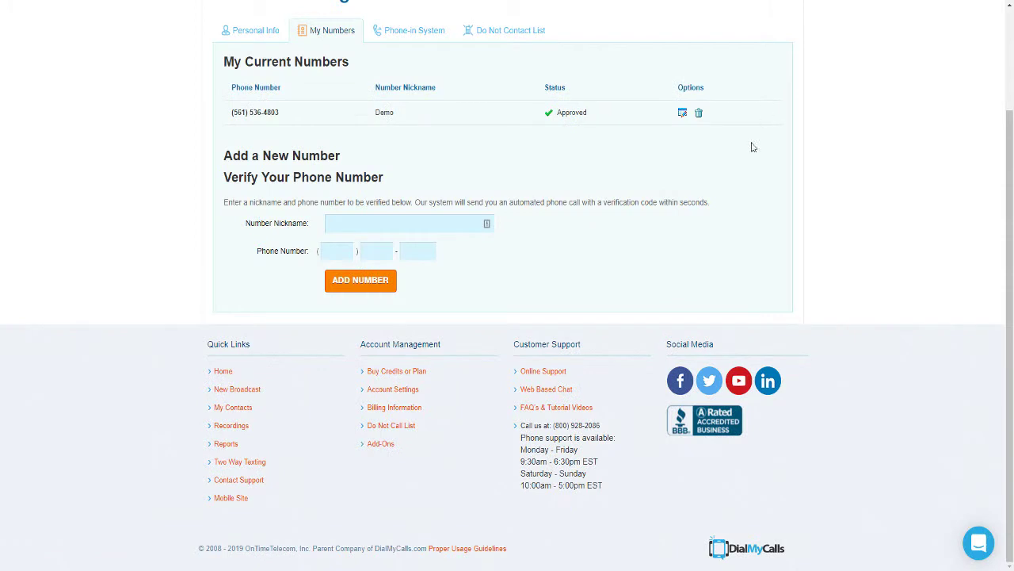
click(348, 221)
text(Demo)
key(Tab)
click(361, 281)
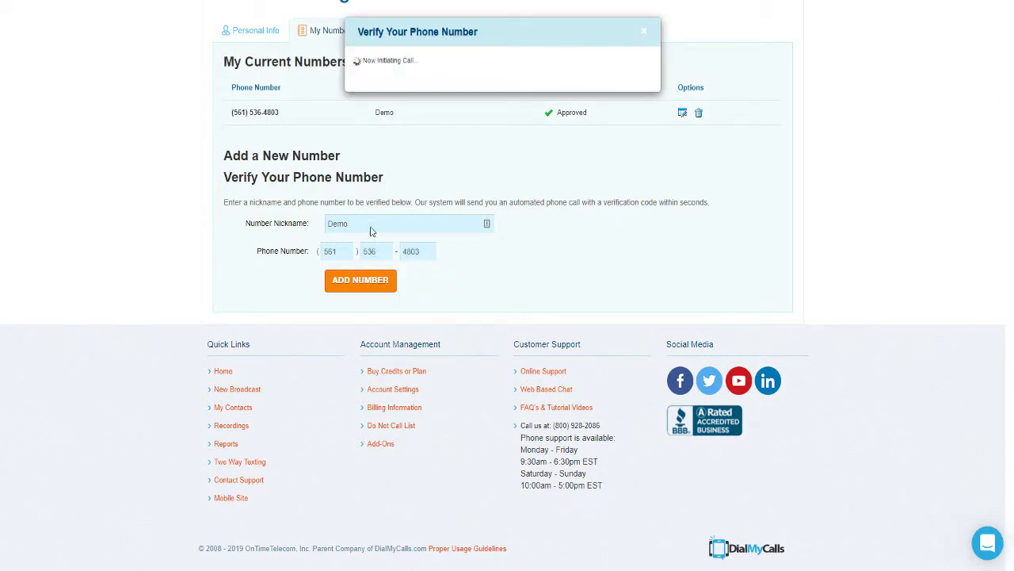
click(647, 33)
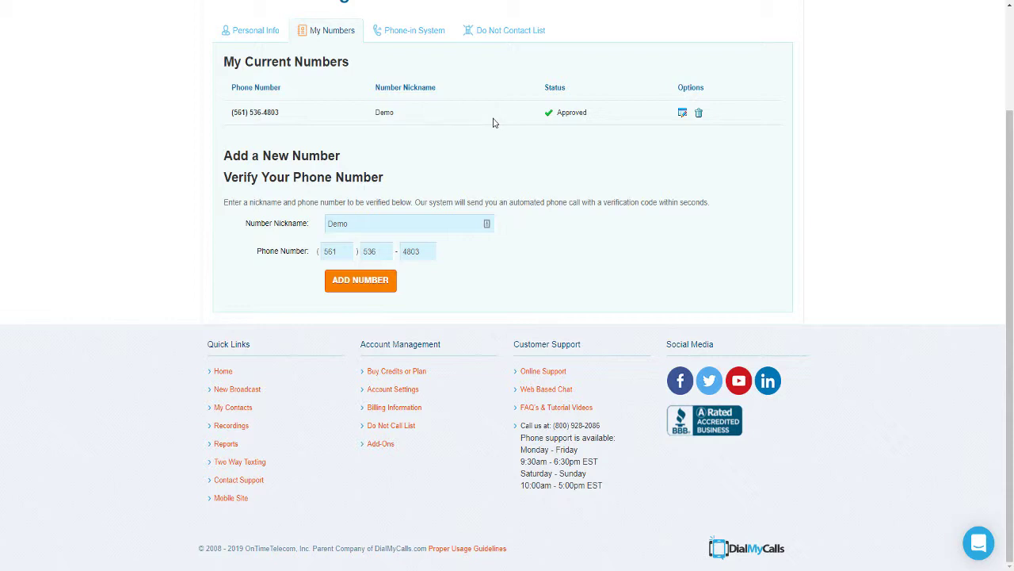
scroll(493, 123, up, 2)
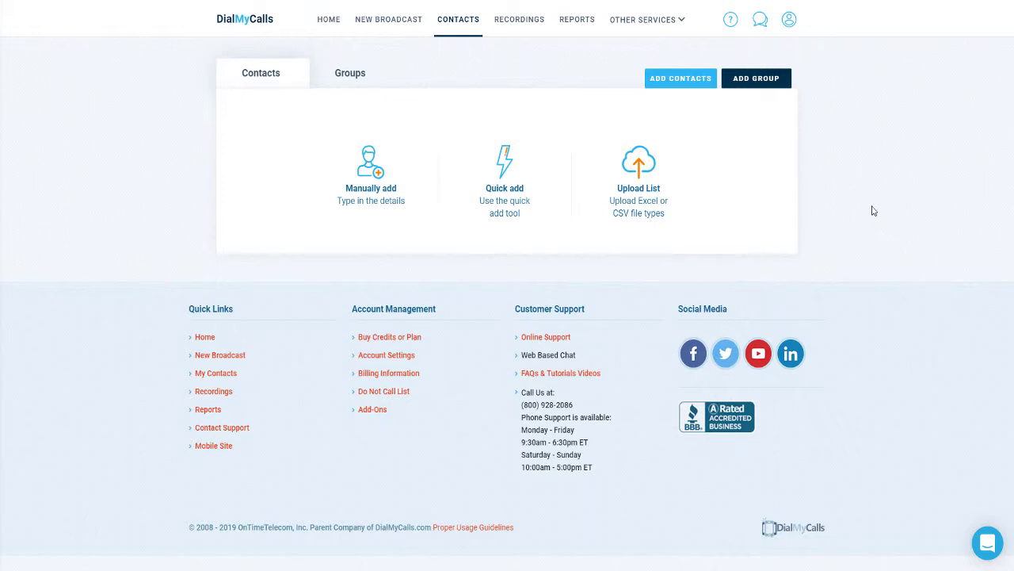
click(749, 78)
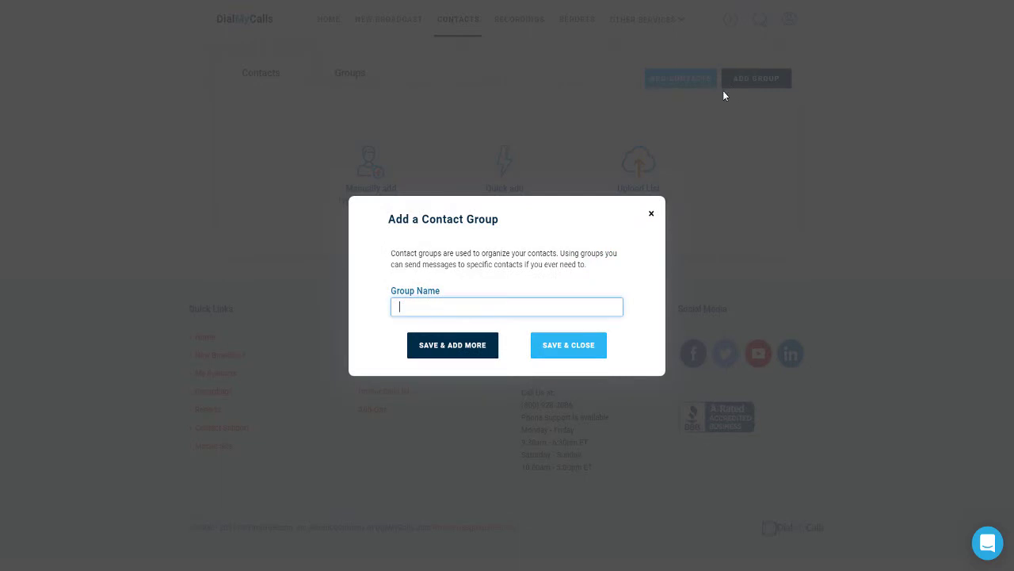
click(651, 217)
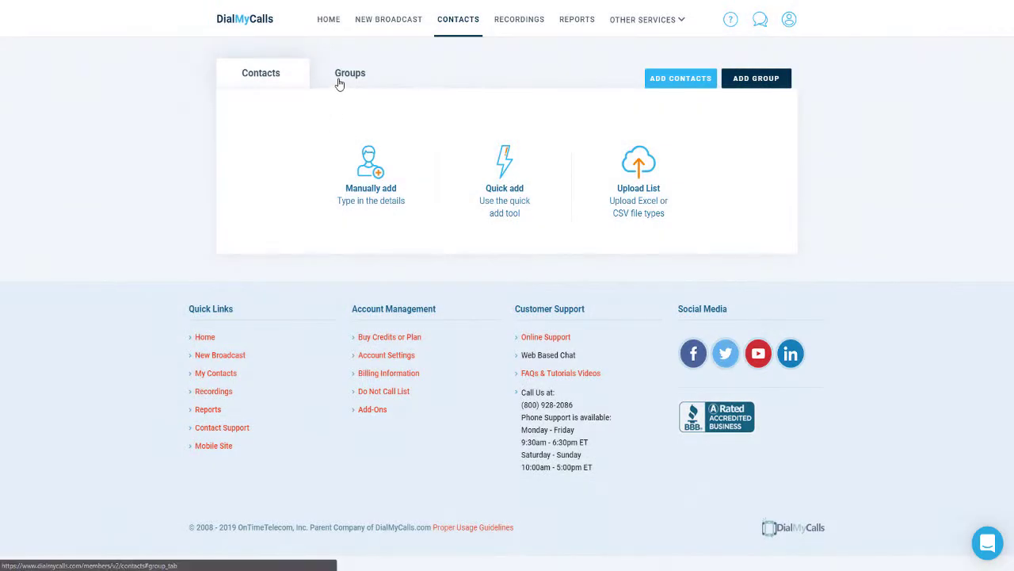
click(339, 82)
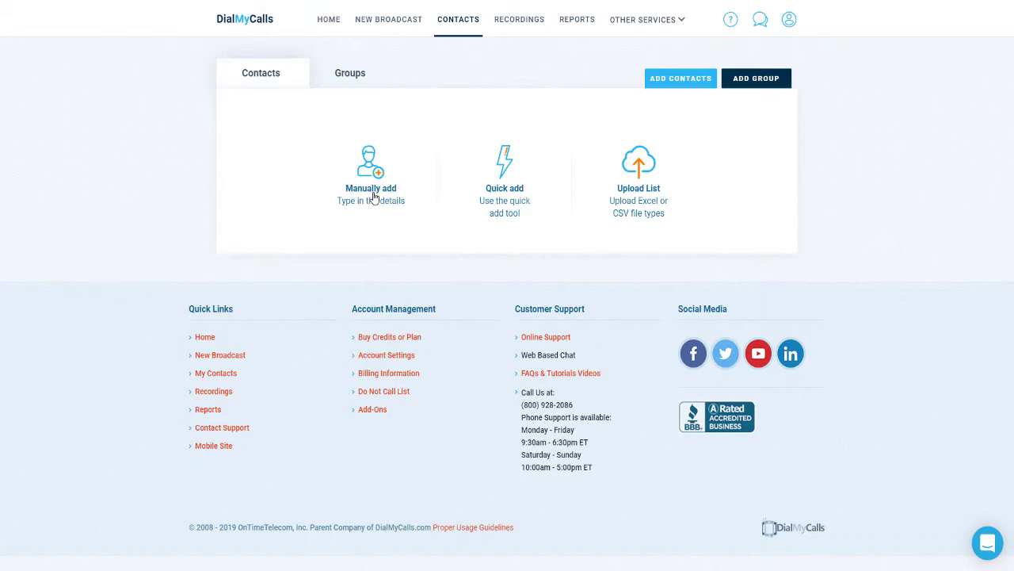
- Manually add a contact with the person's last name, first name and main phone number
click(373, 191)
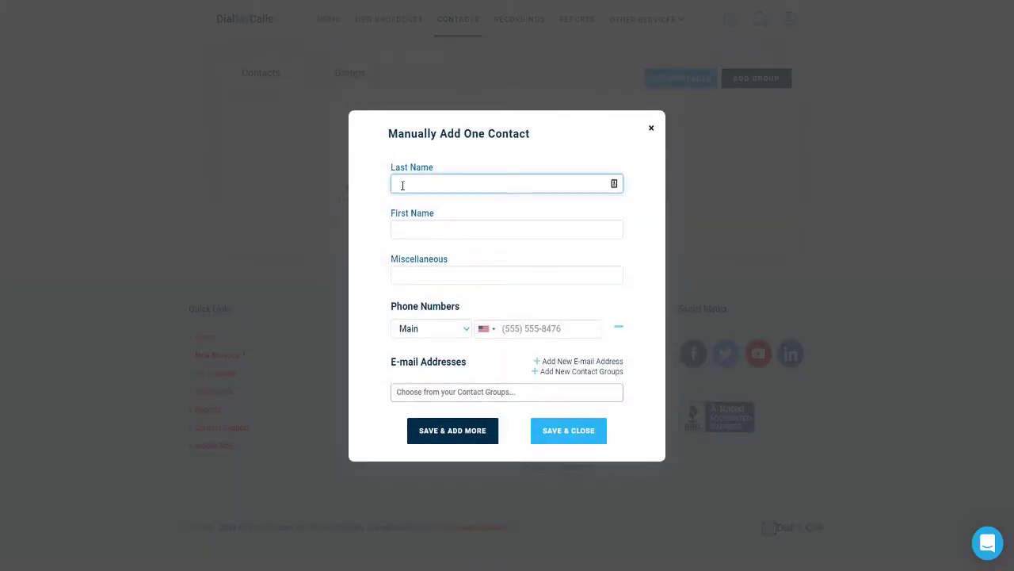
key(Tab)
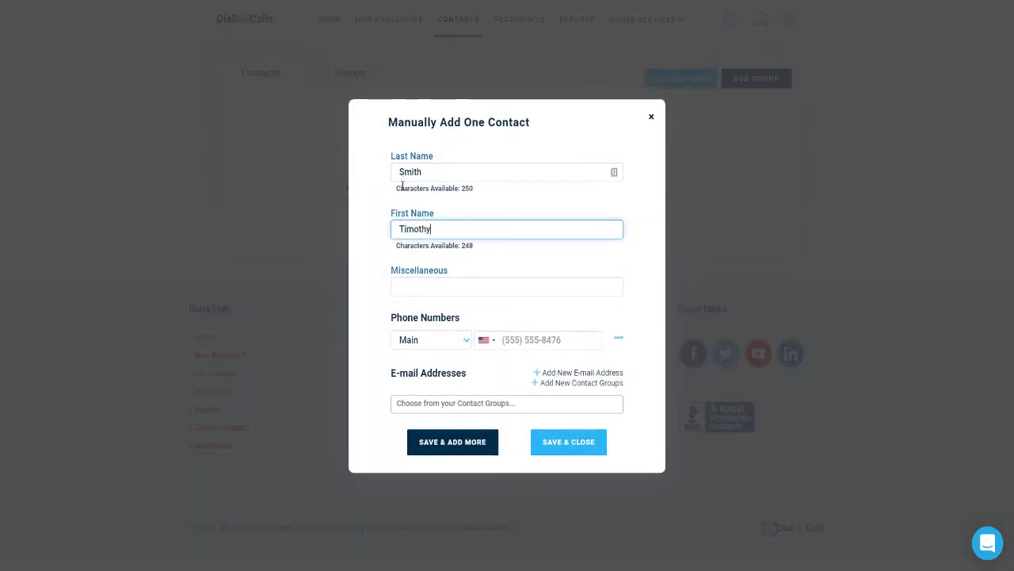
key(Tab)
key(Tab)
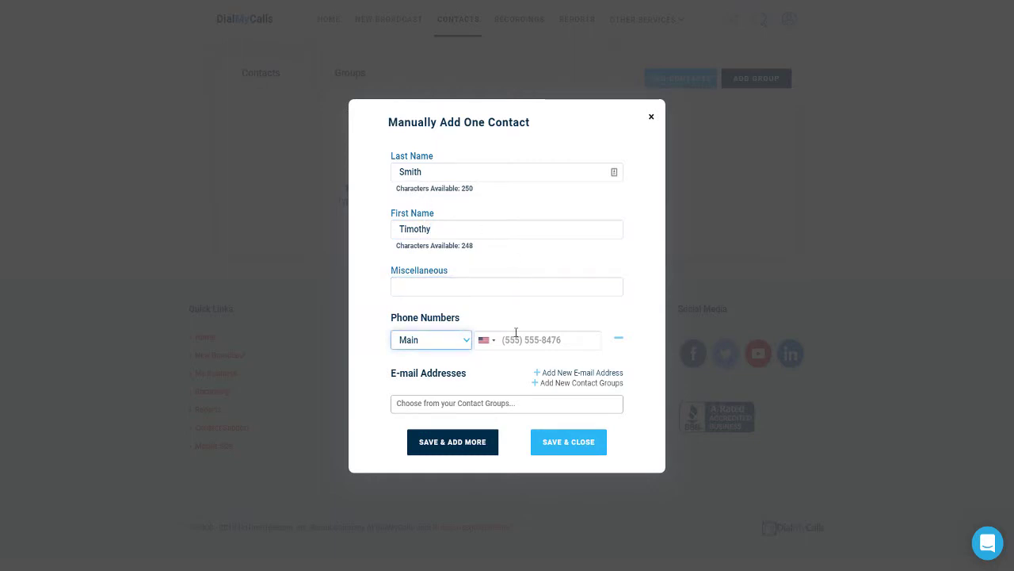
click(513, 336)
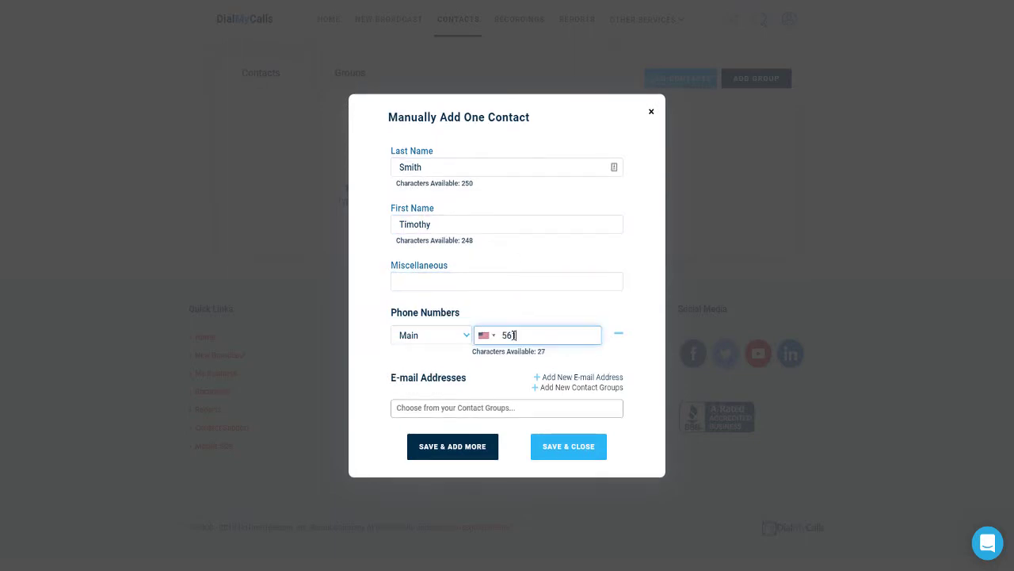
click(551, 452)
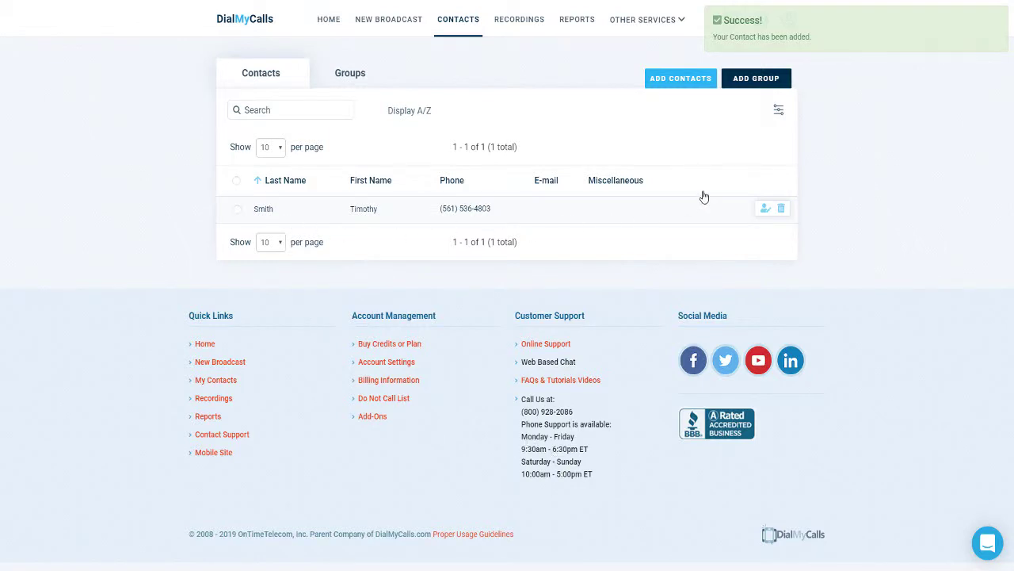
- Choose Upload List under Add Contacts and select the file webinars.xls
click(666, 82)
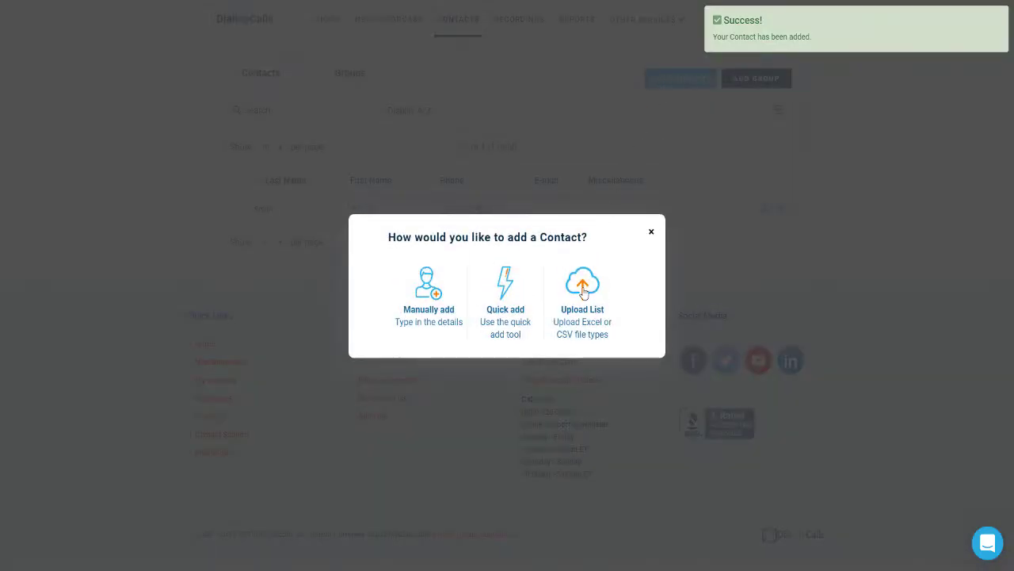
click(584, 292)
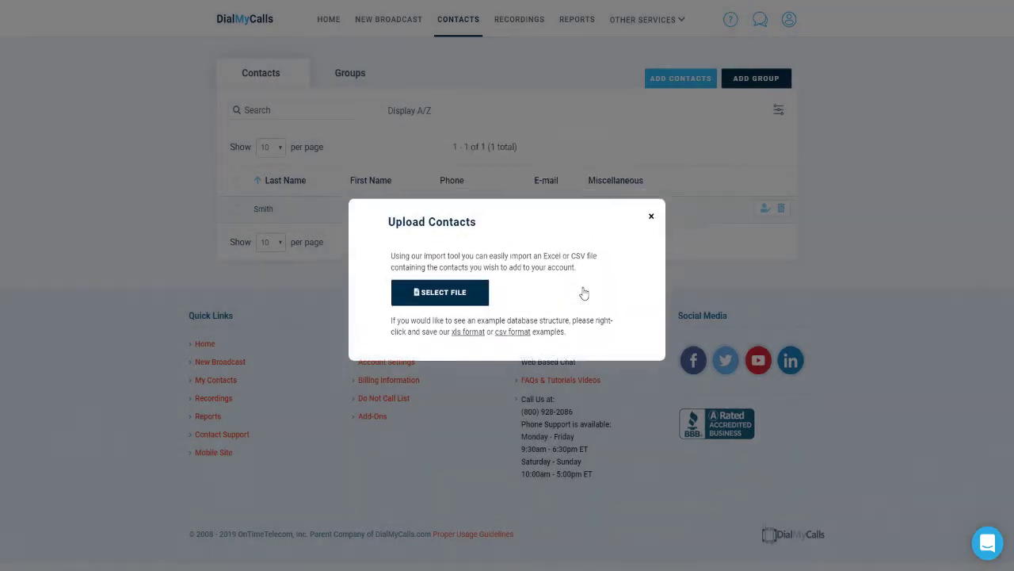
click(481, 301)
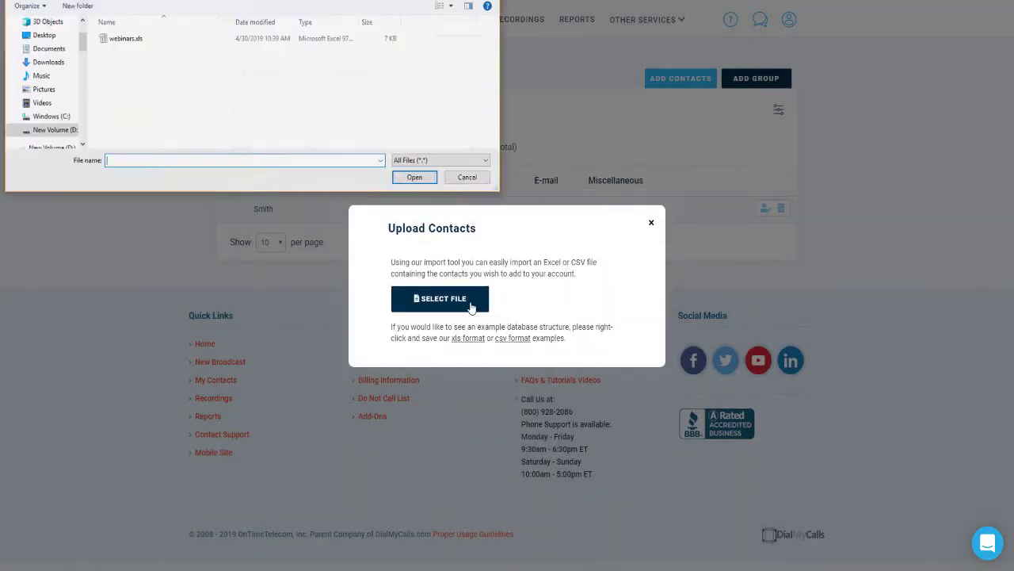
click(125, 43)
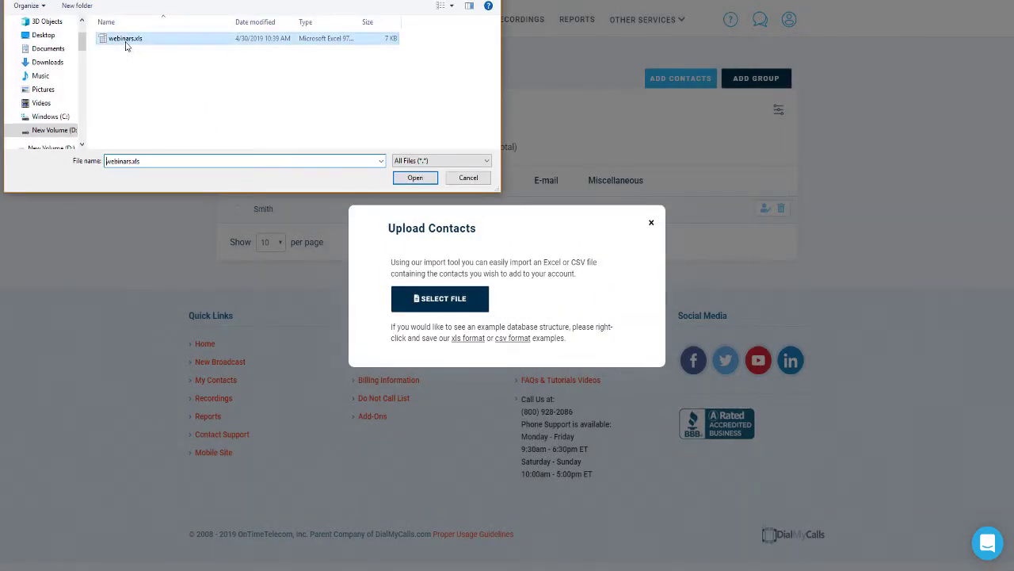
click(415, 177)
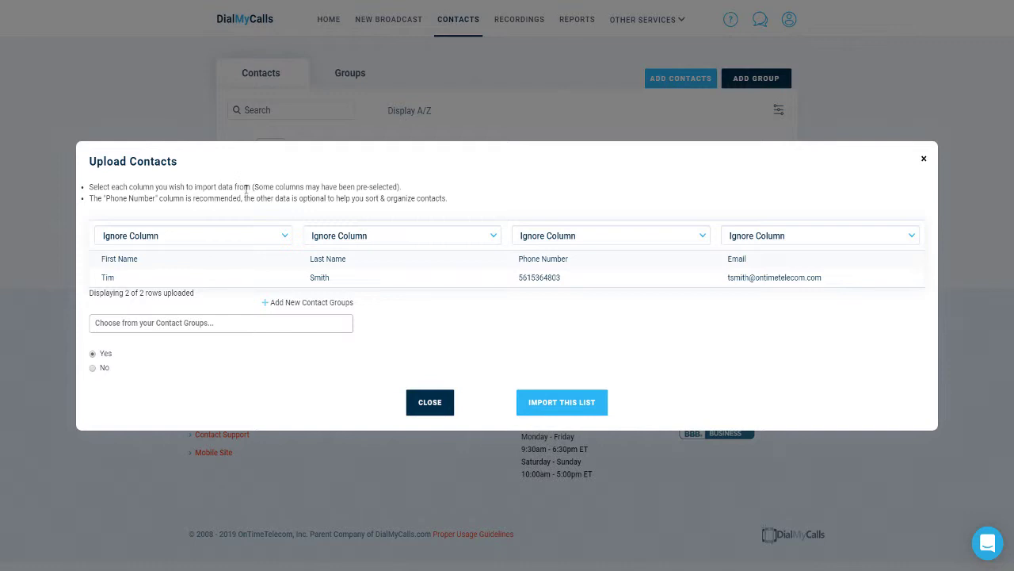
- Map the four columns to First Name, Last Name, Phone Numbers and E-mail Addresses, then import
click(223, 236)
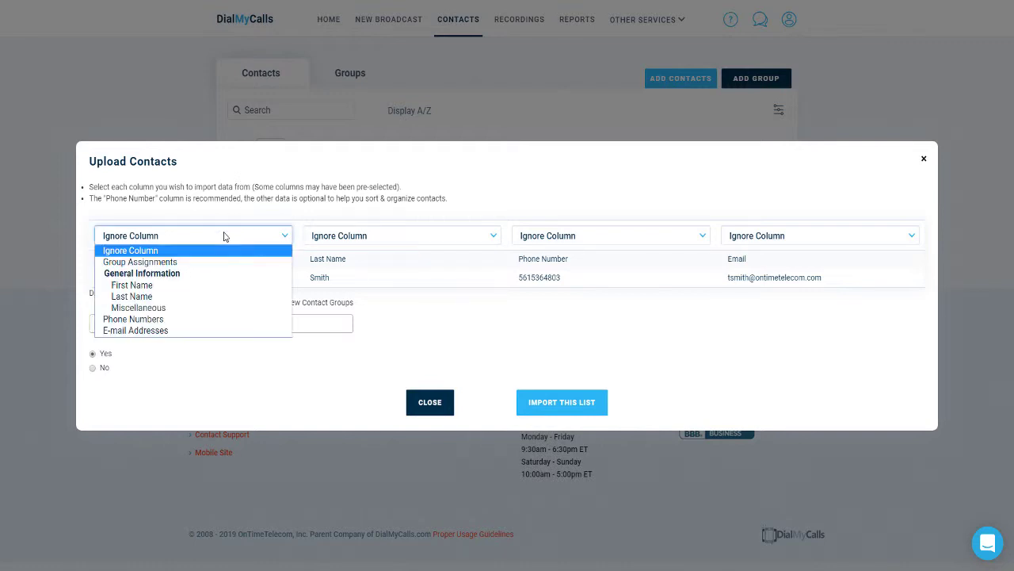
click(204, 286)
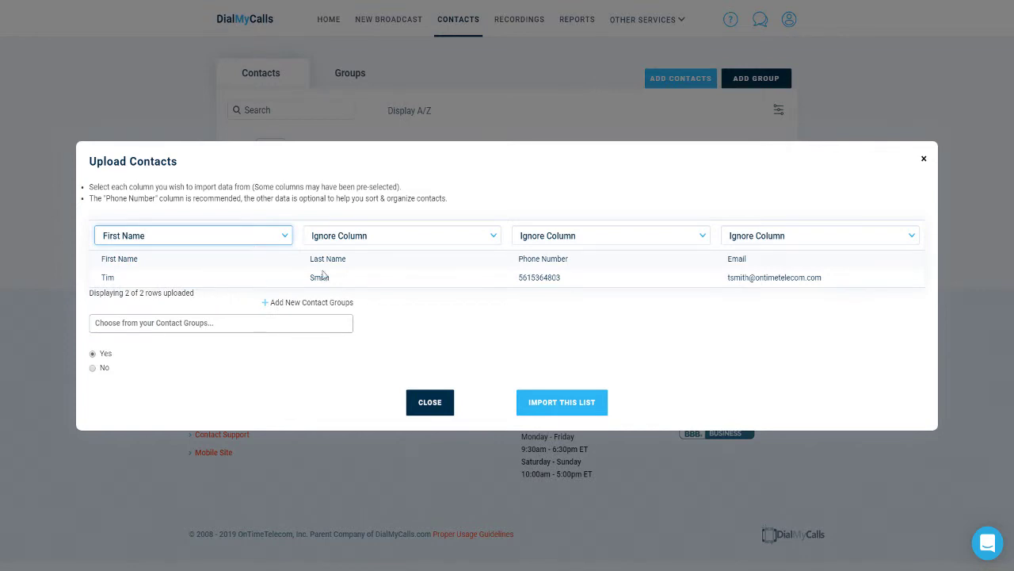
click(370, 238)
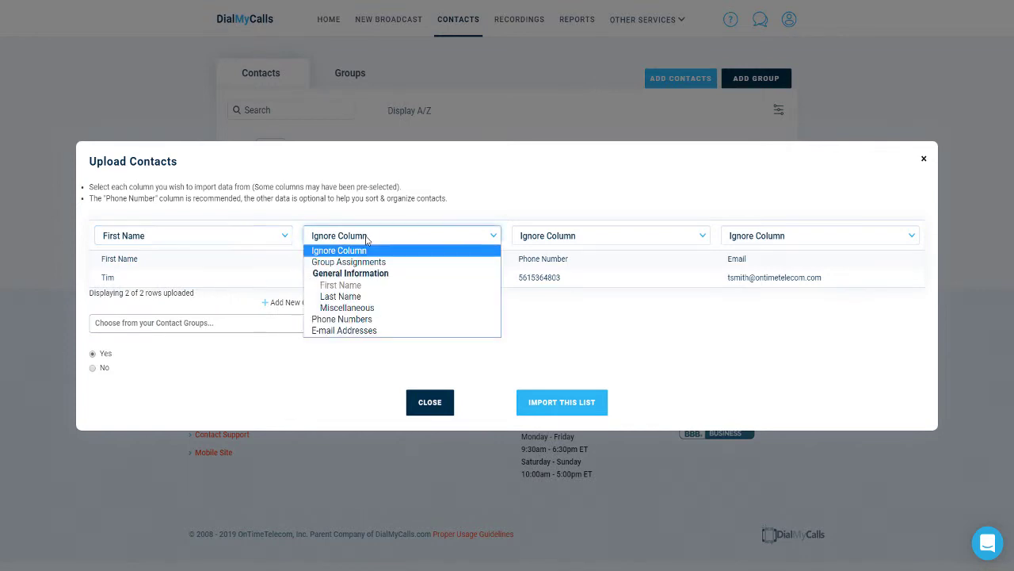
click(346, 298)
click(553, 236)
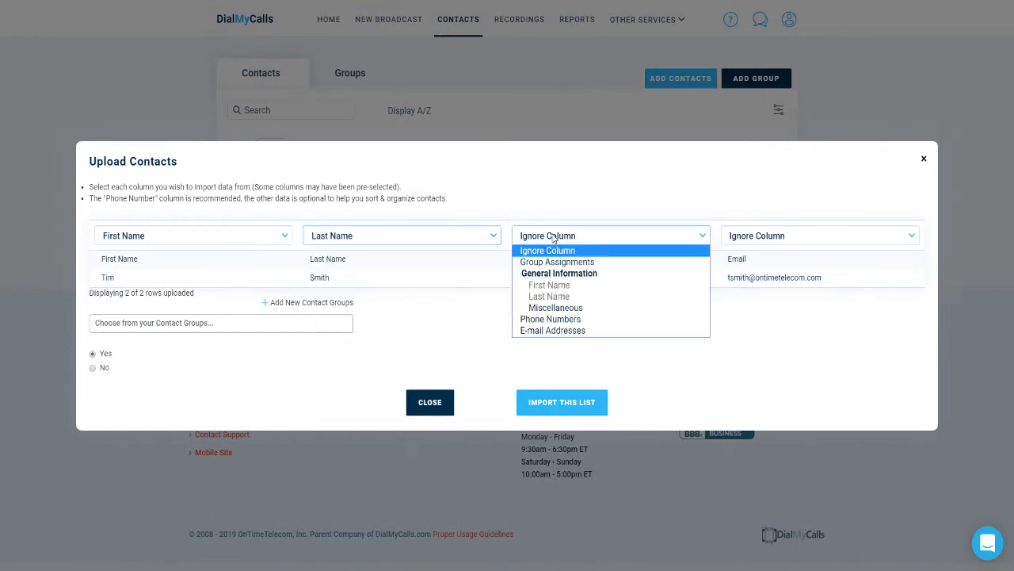
click(563, 319)
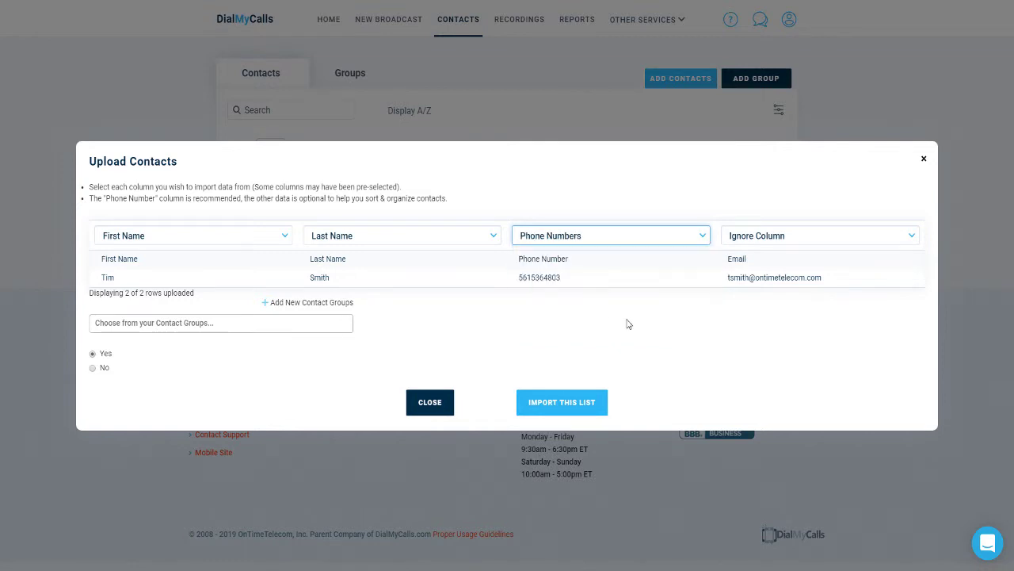
click(768, 236)
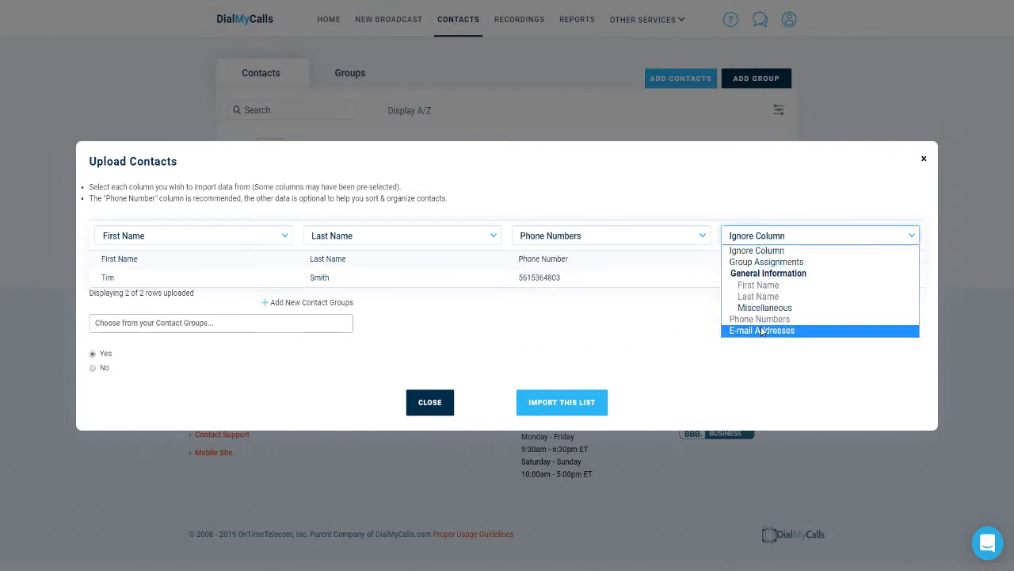
click(761, 330)
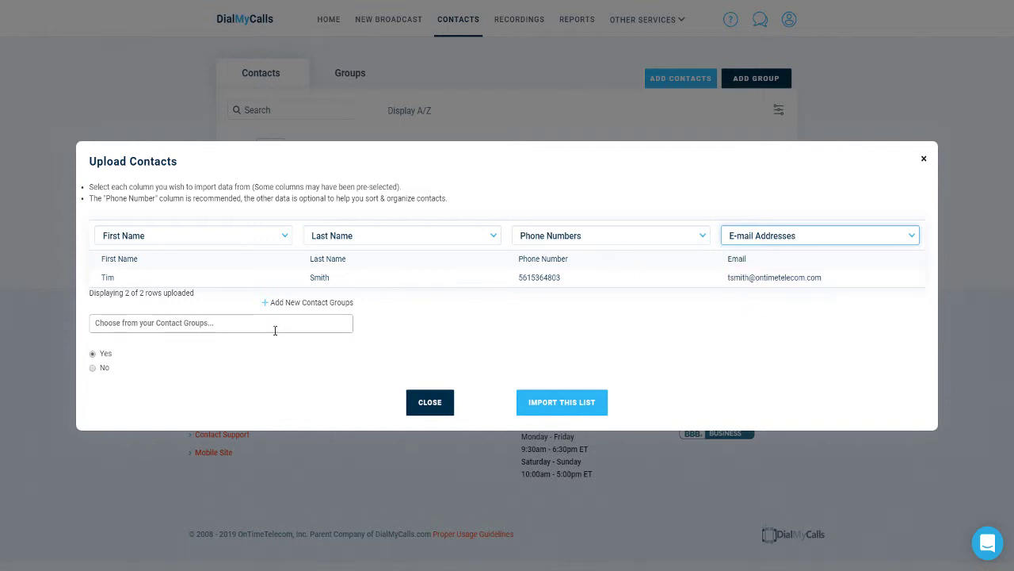
click(544, 412)
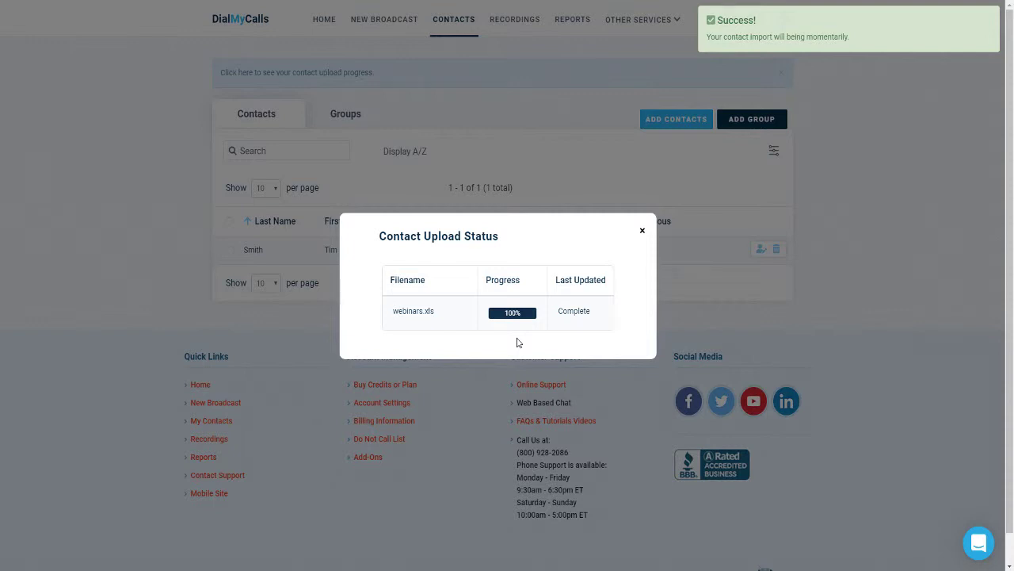
- Close the Contact Upload Status summary
click(644, 234)
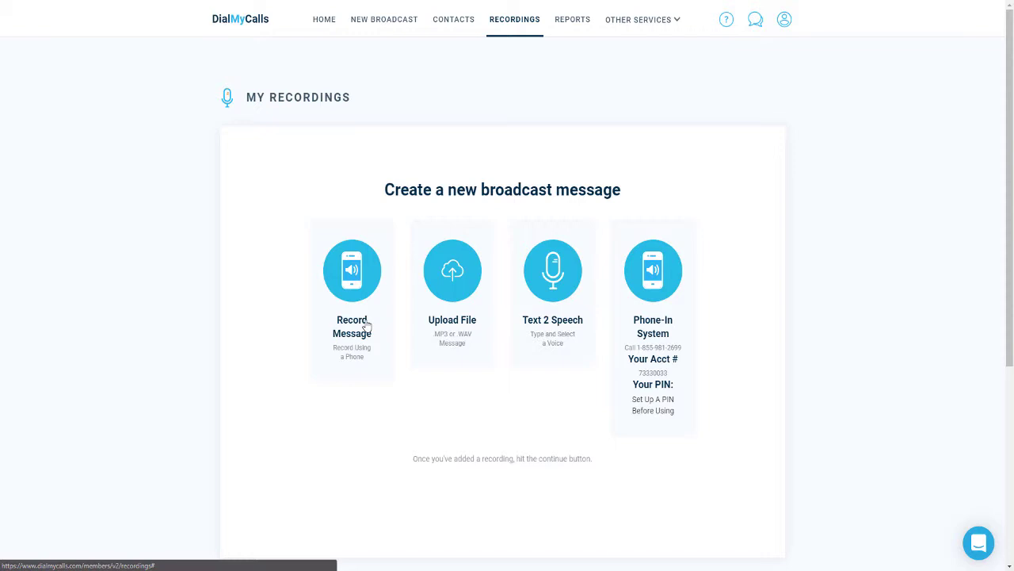
- Look at the Record Message and Upload File forms without using them, then start a Text 2 Speech recording
click(367, 326)
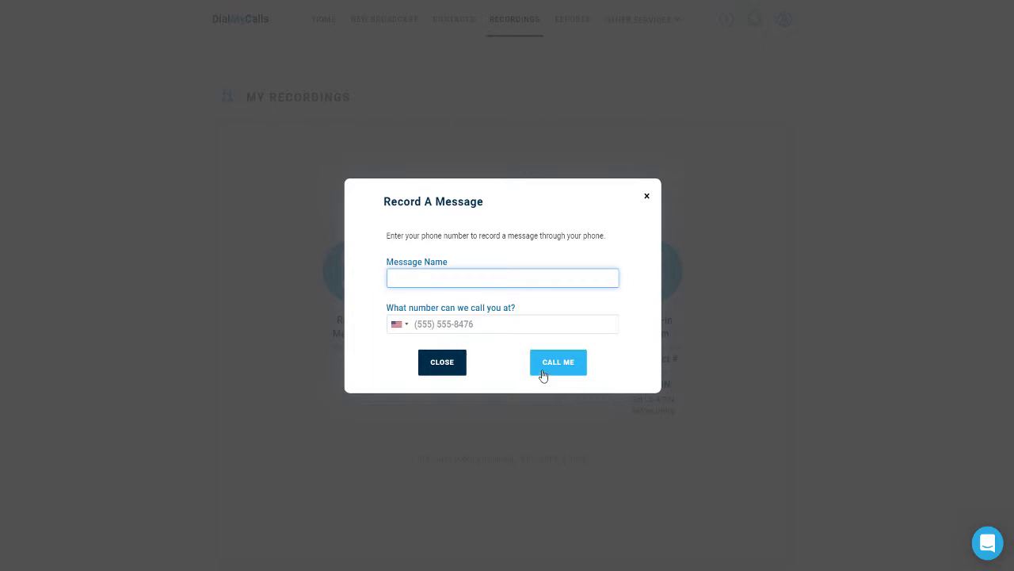
click(646, 196)
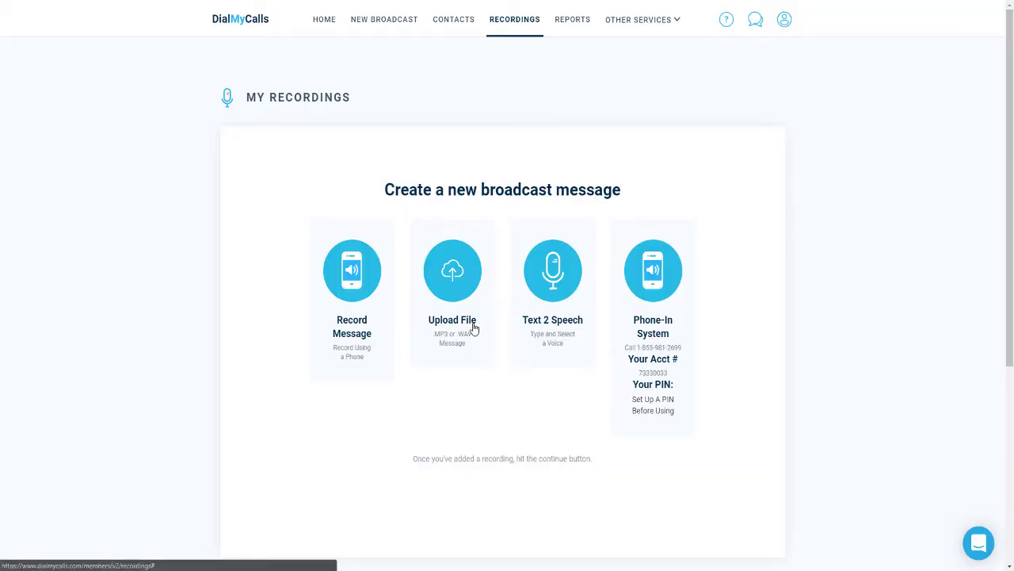
click(474, 327)
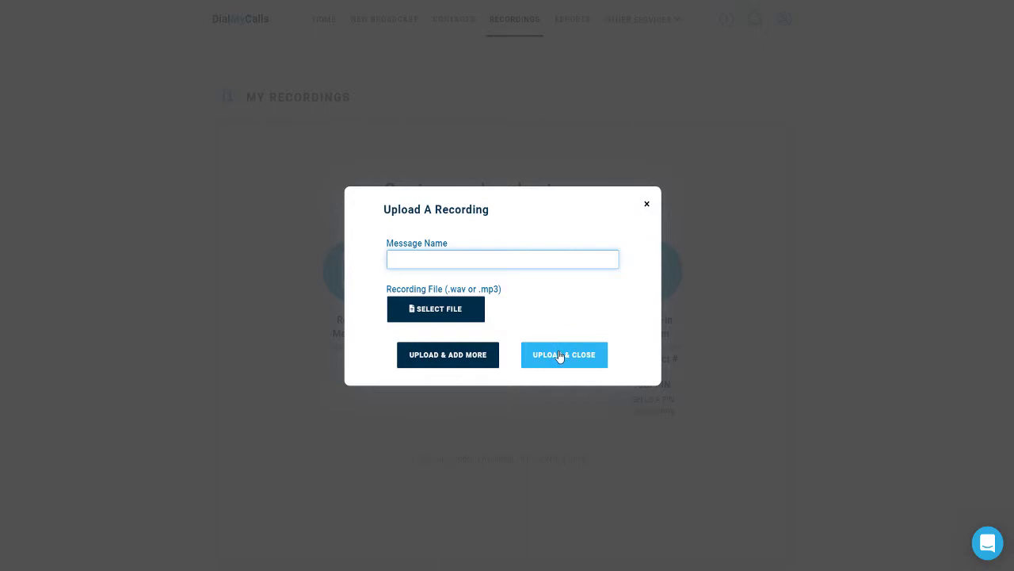
click(647, 206)
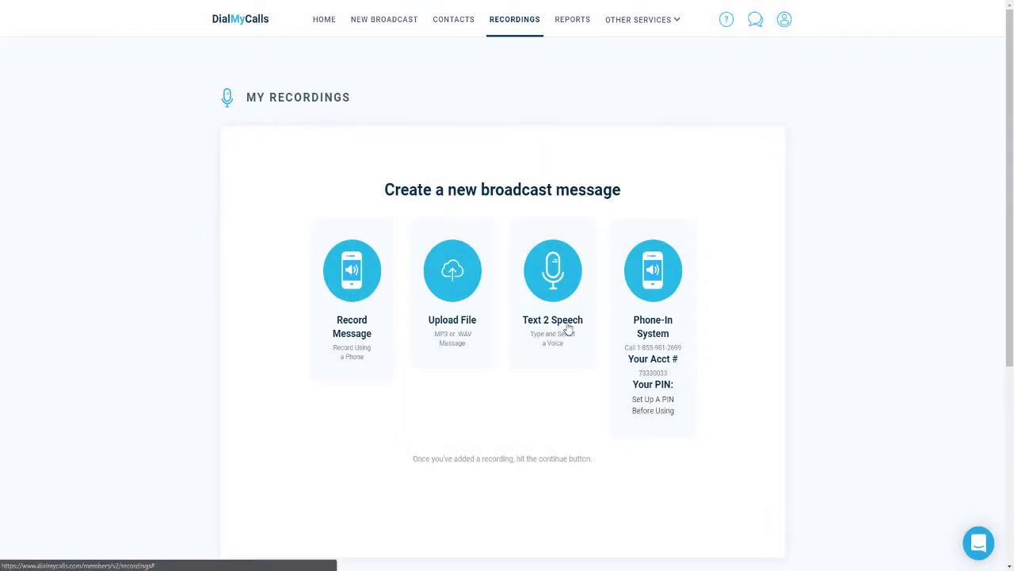
click(569, 330)
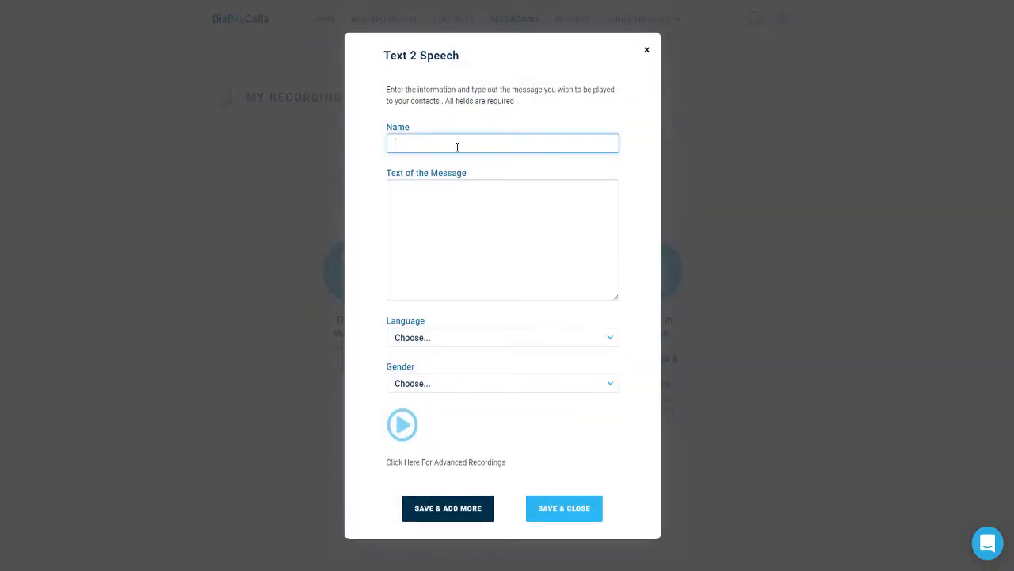
- Create 'Demo REcording One' with a short introduction message in an English male voice, preview it, and save
text(Demo REcording One)
key(Tab)
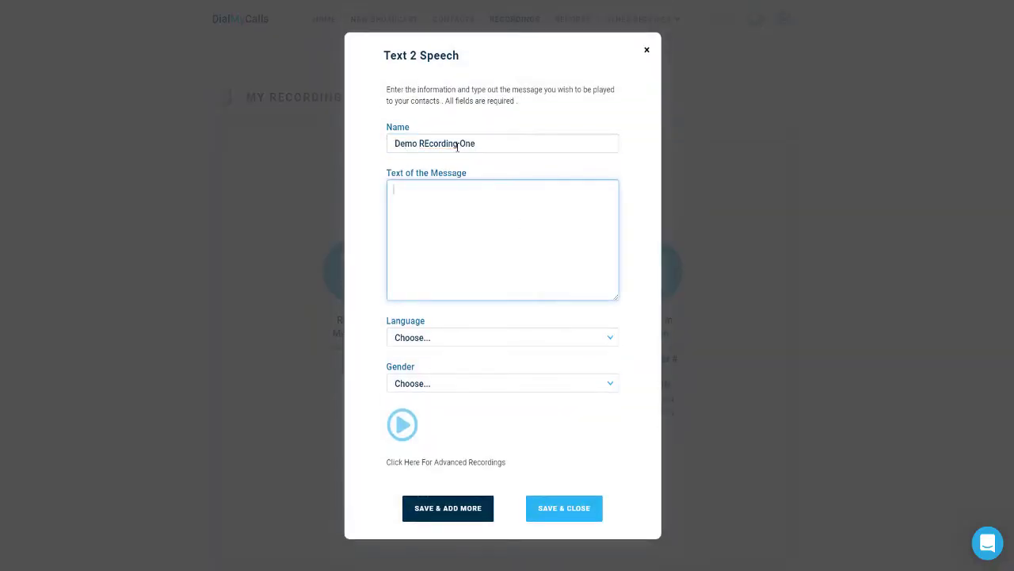
text(This is Tim from DialMyCalls)
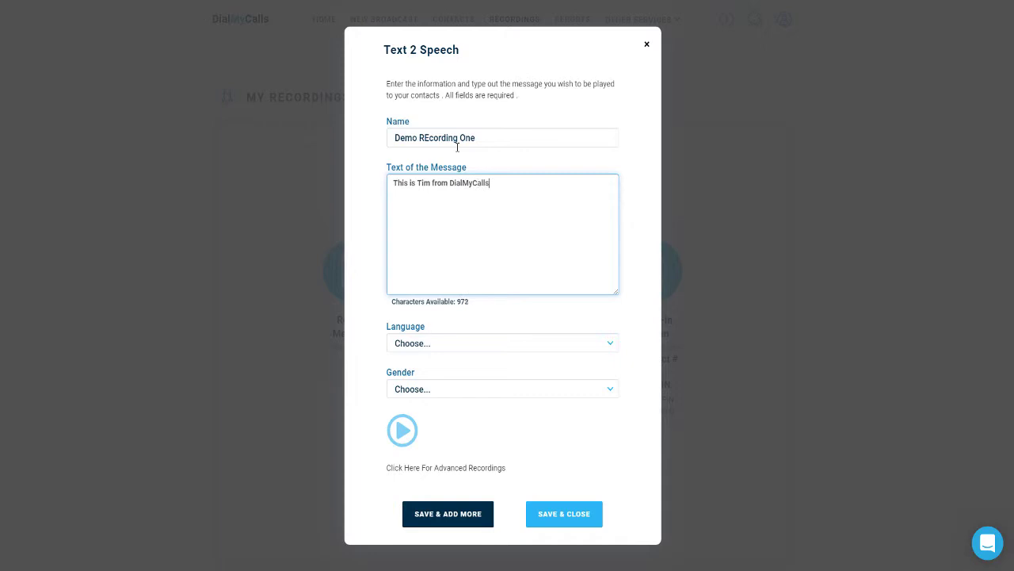
text(.)
click(462, 344)
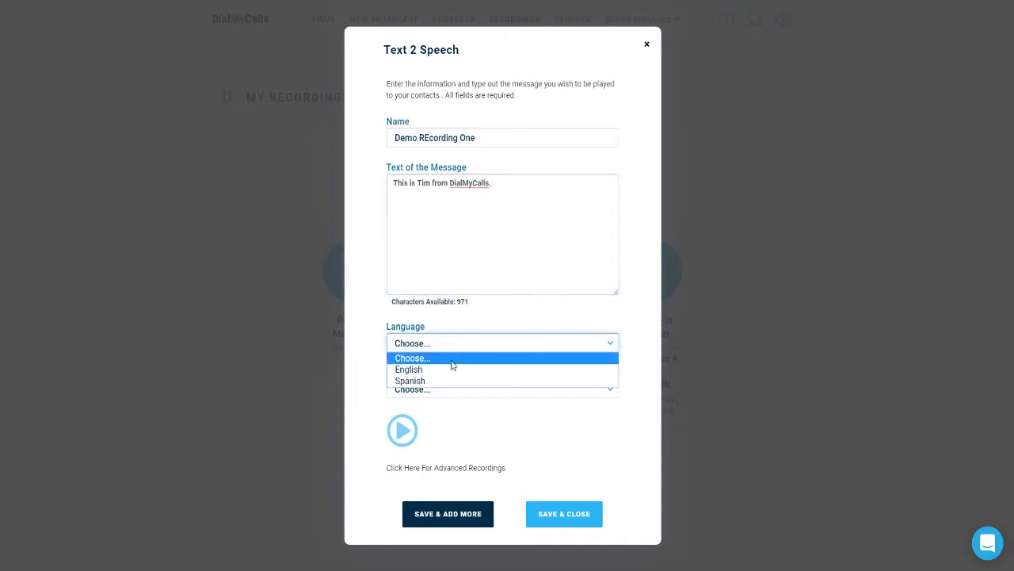
click(447, 370)
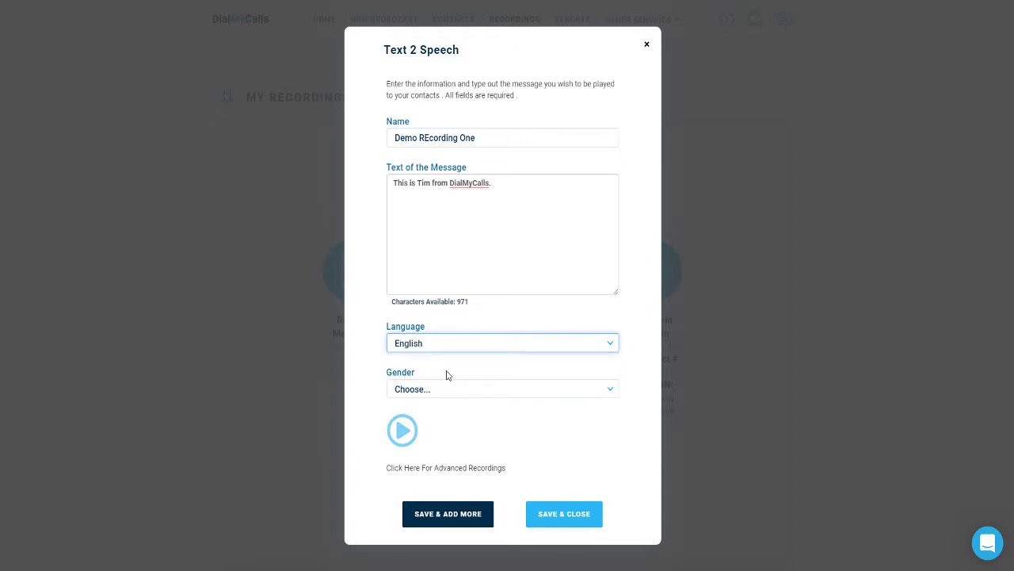
click(447, 394)
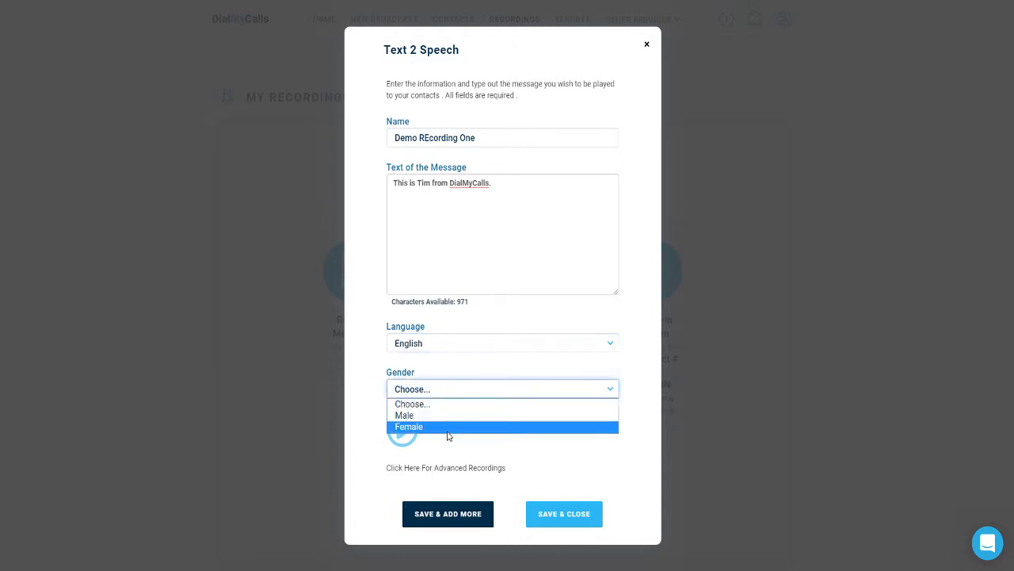
click(446, 420)
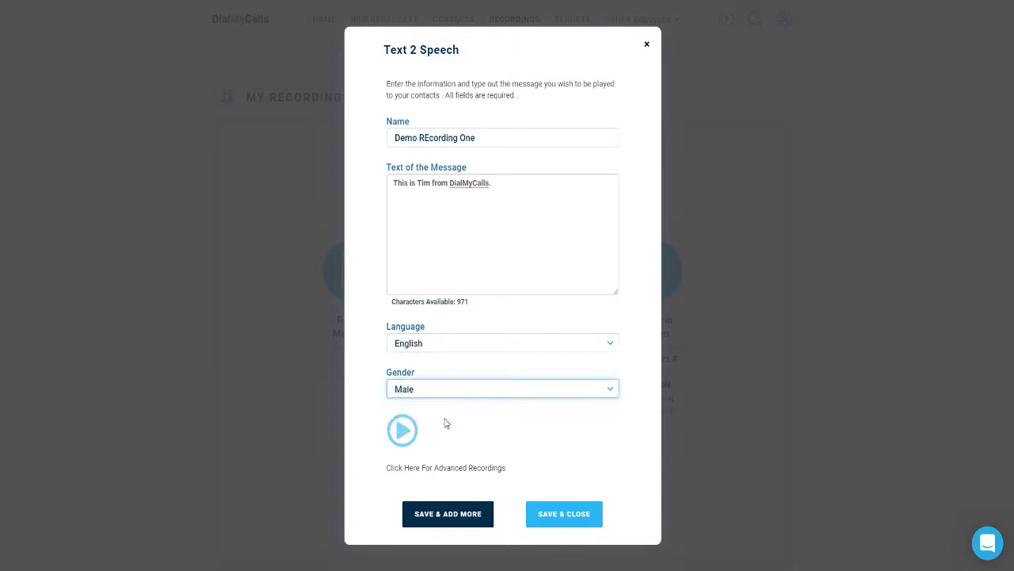
click(401, 426)
click(559, 517)
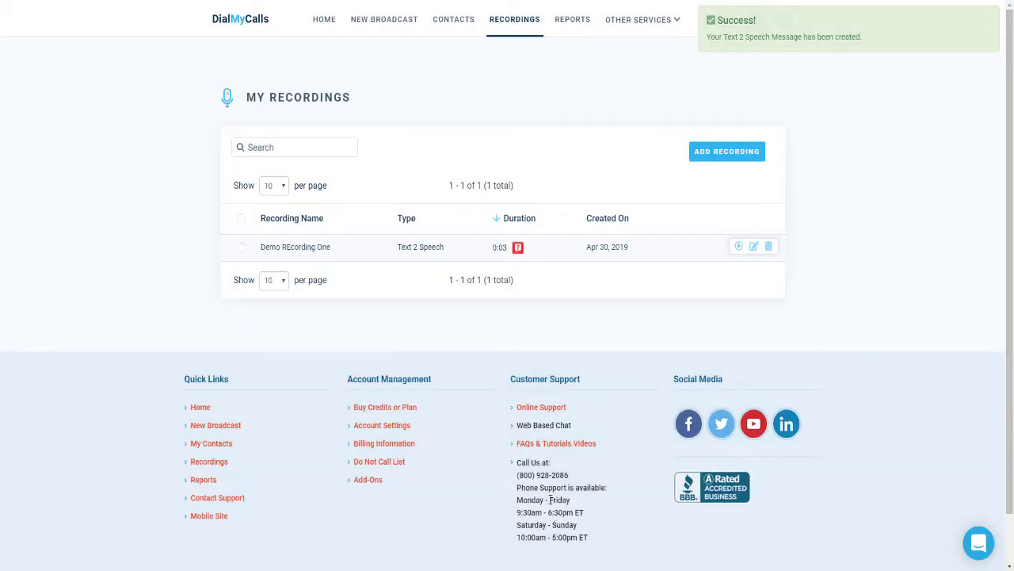
mouse_move(521, 249)
- Add a recording named 'Demo Recording Two' whose message repeats the introduction sentence three times
click(727, 152)
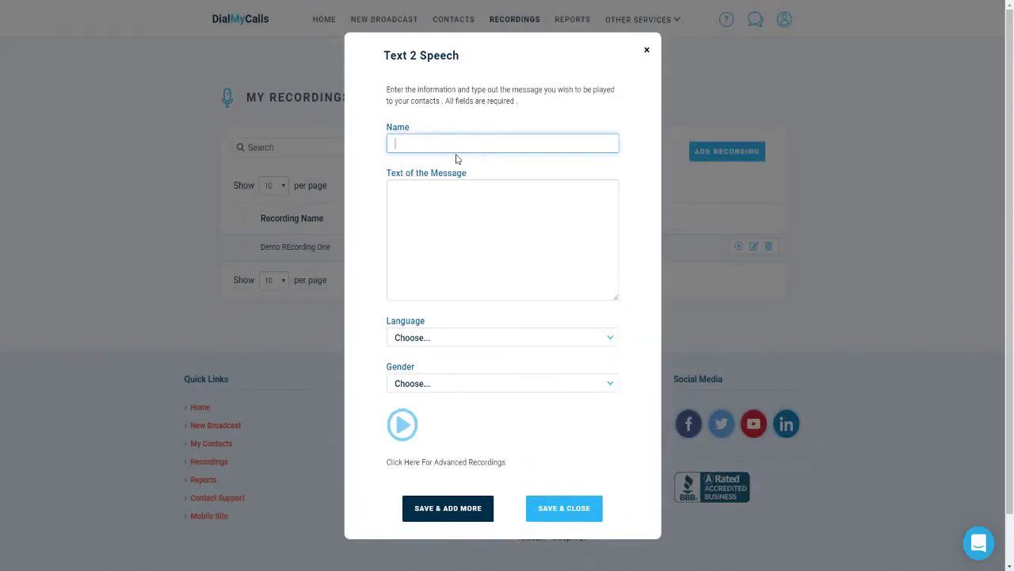
text(Demo Recording Two)
key(Tab)
text(This is tim from DialMyCalls.)
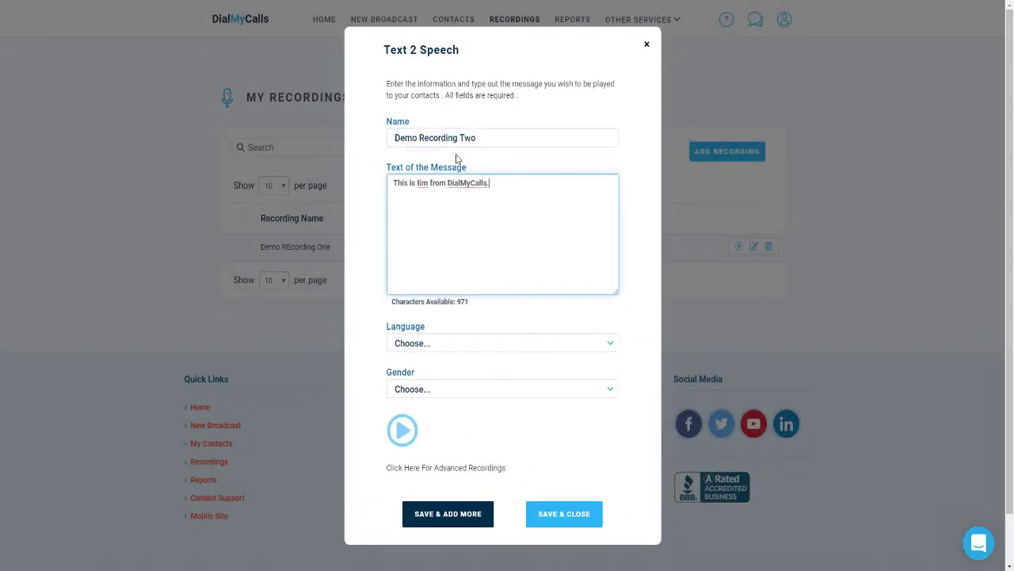
key(ctrl+a)
key(ctrl+c)
click(539, 186)
key(space)
key(ctrl+v)
key(space)
key(ctrl+v)
key(space)
key(ctrl+v)
key(space)
key(ctrl+v)
key(space)
key(ctrl+v)
key(space)
key(ctrl+v)
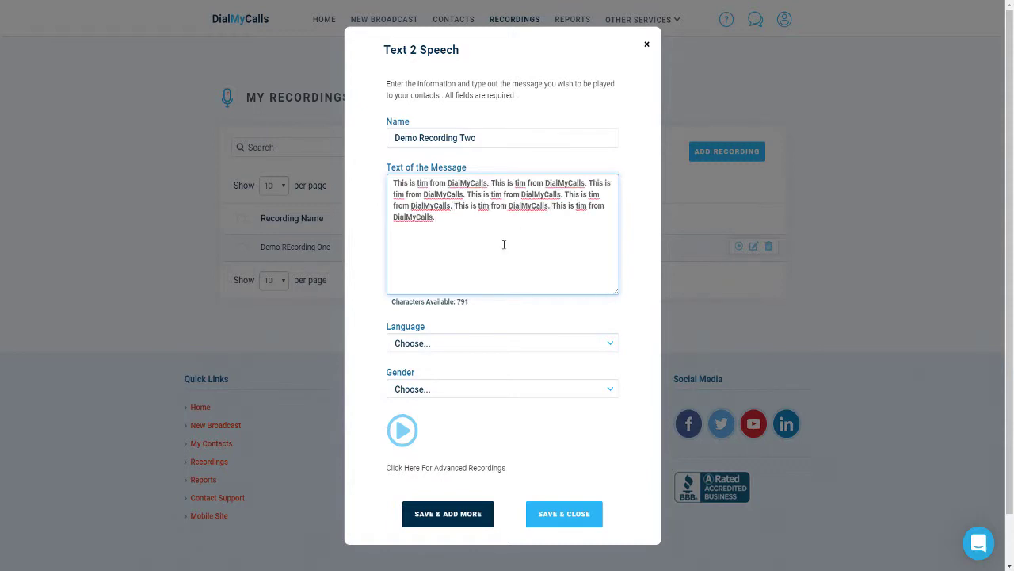
- Set the voice to English, Female and save the recording
click(496, 343)
click(412, 367)
click(453, 388)
click(429, 425)
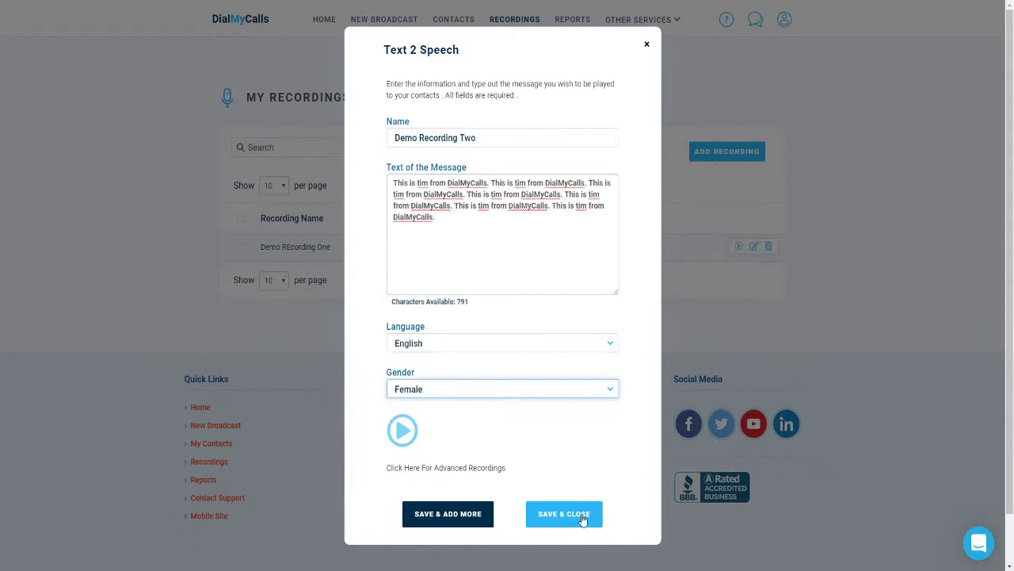
click(584, 514)
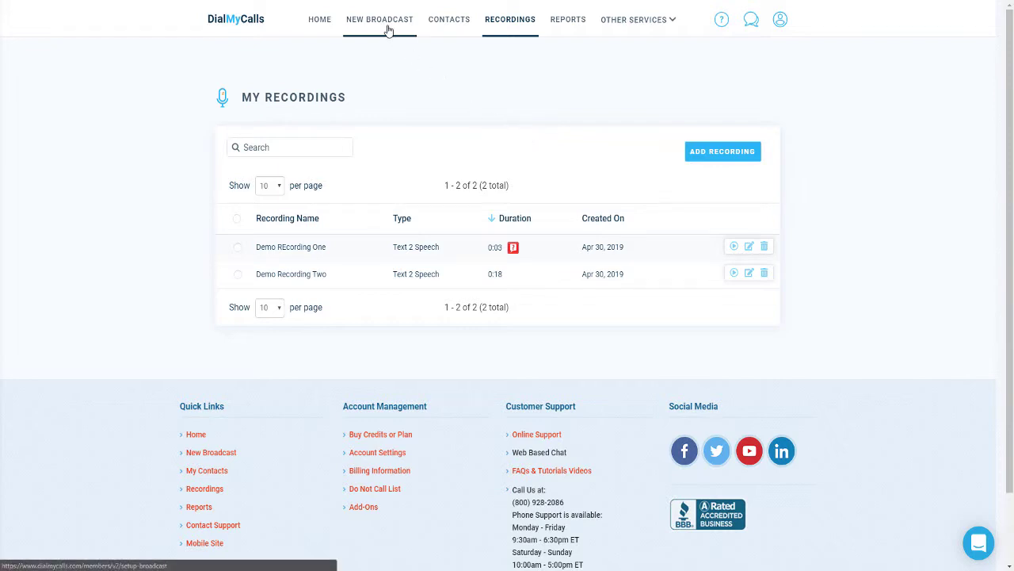
- Start a new broadcast with Voice, Text and E-Mail services selected and continue to recipients
click(388, 30)
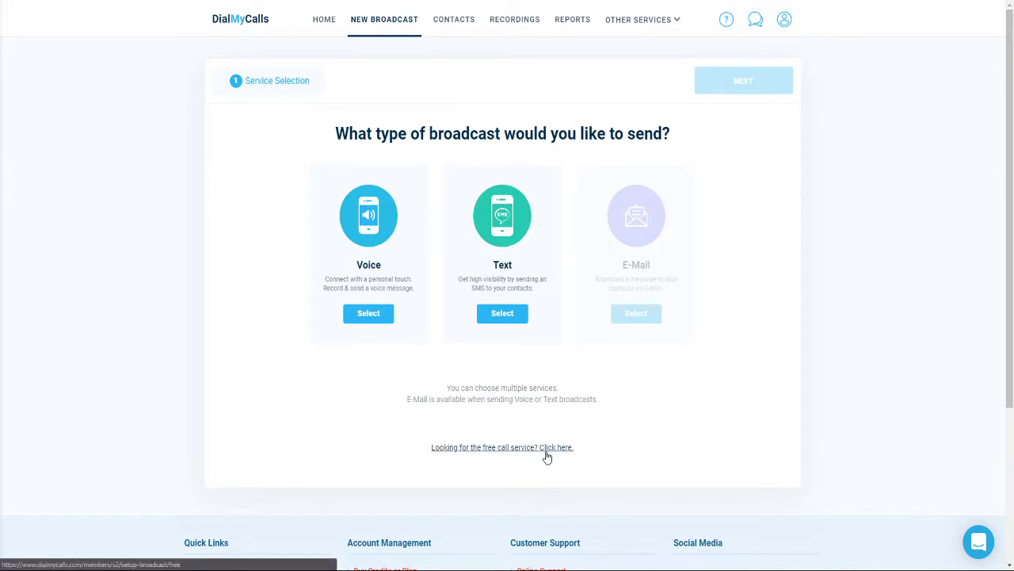
click(367, 317)
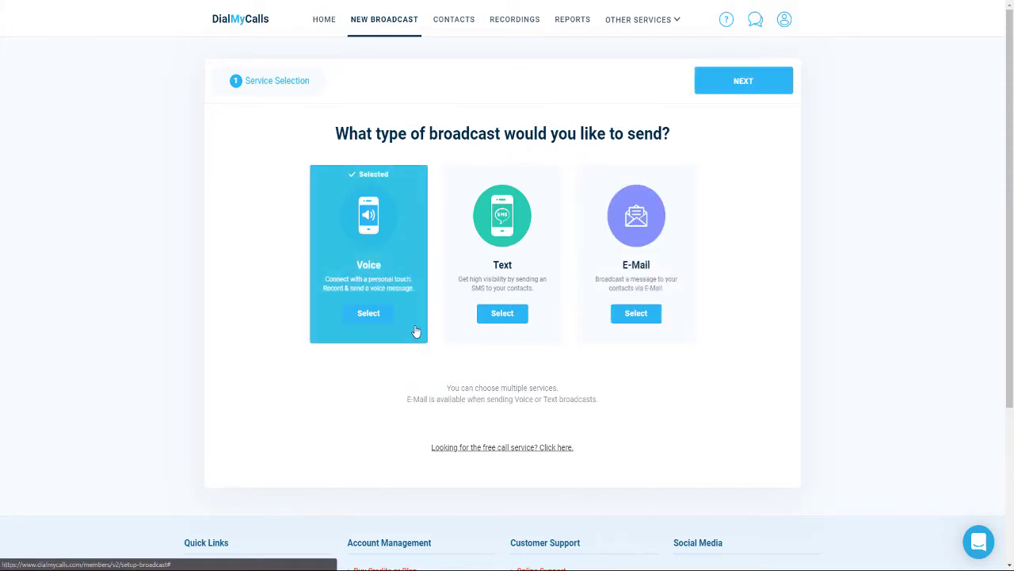
click(485, 317)
click(635, 315)
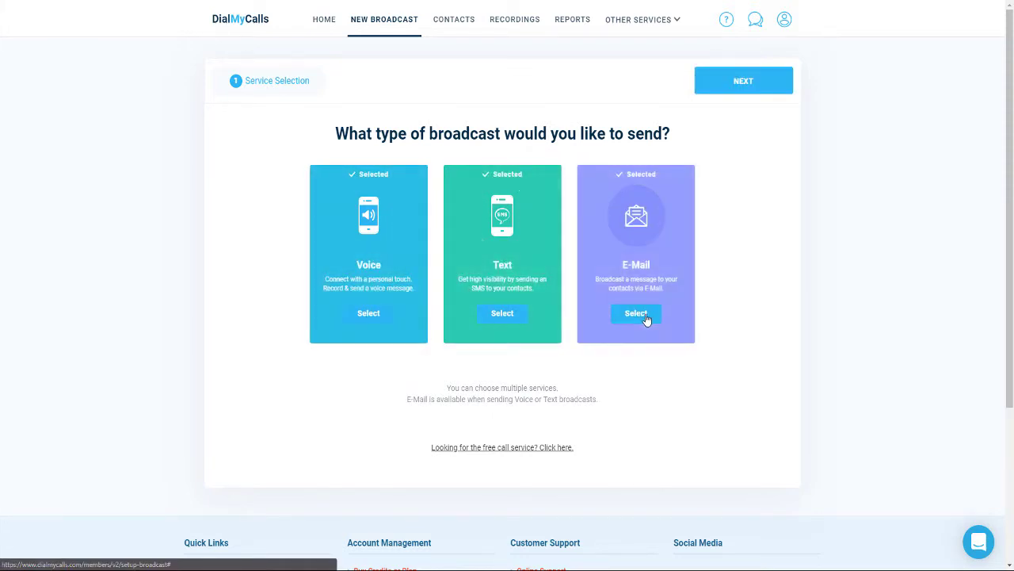
click(755, 81)
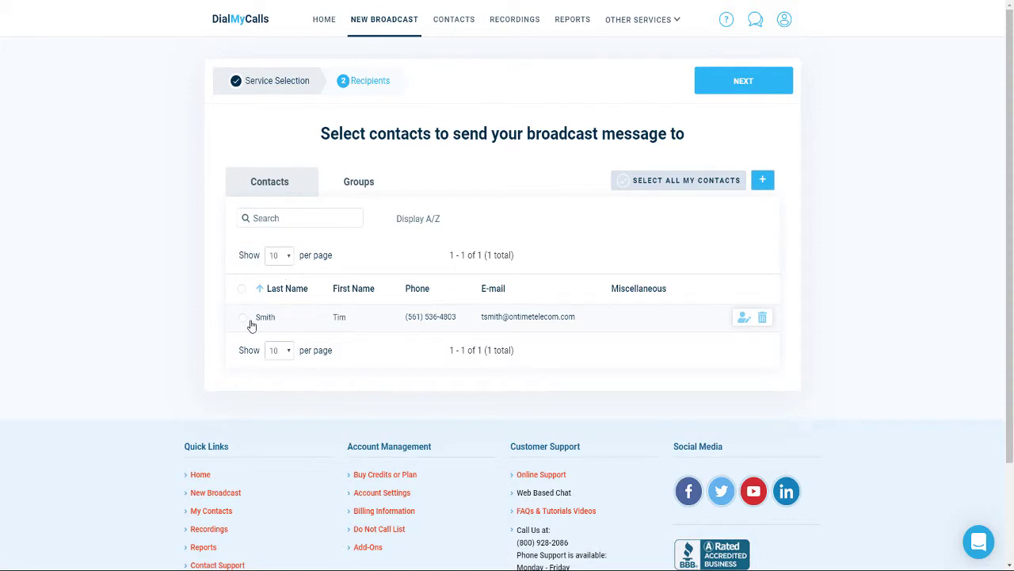
- Choose the single contact as recipient and the Demo number as caller ID
click(247, 321)
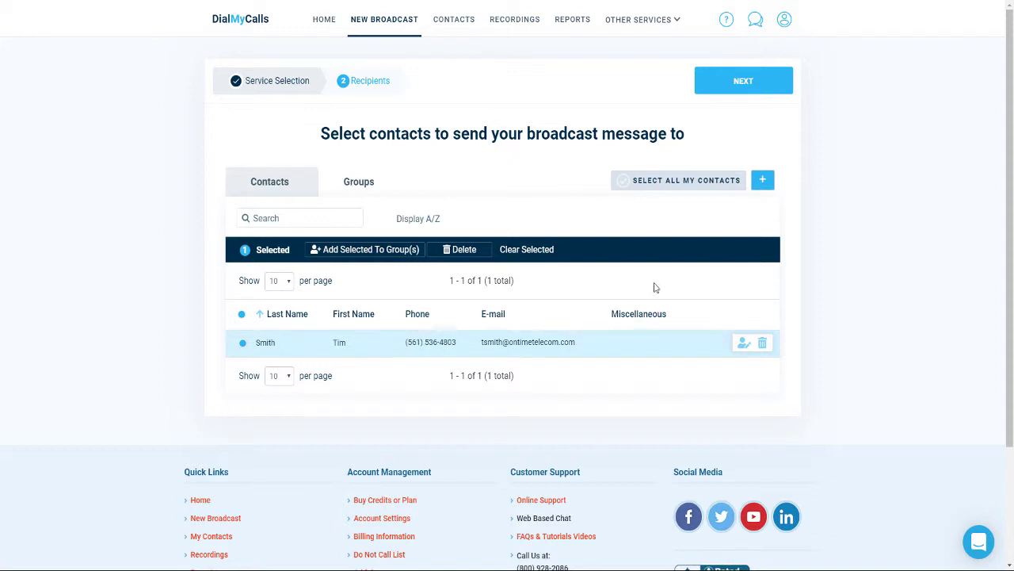
click(732, 92)
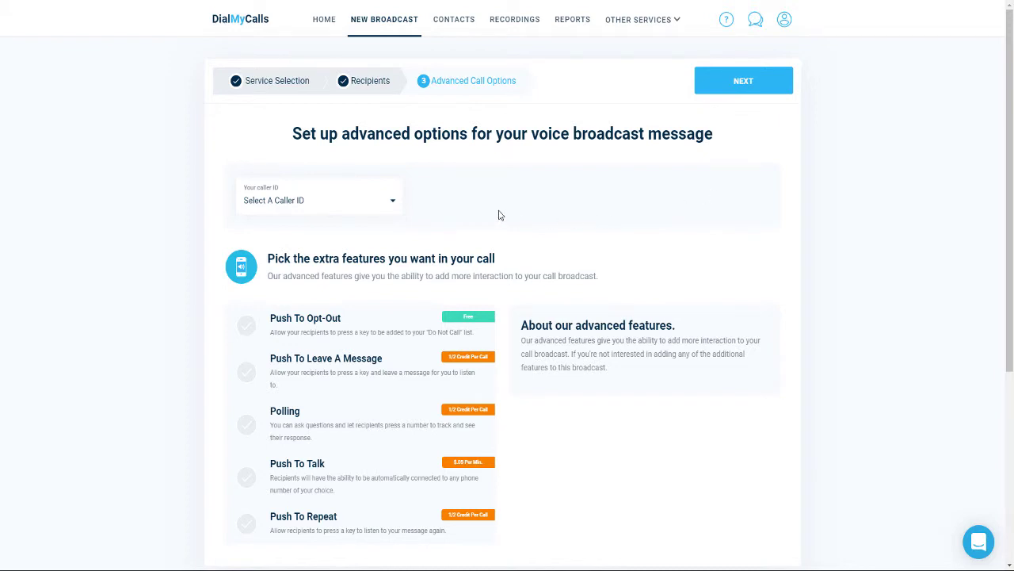
click(391, 205)
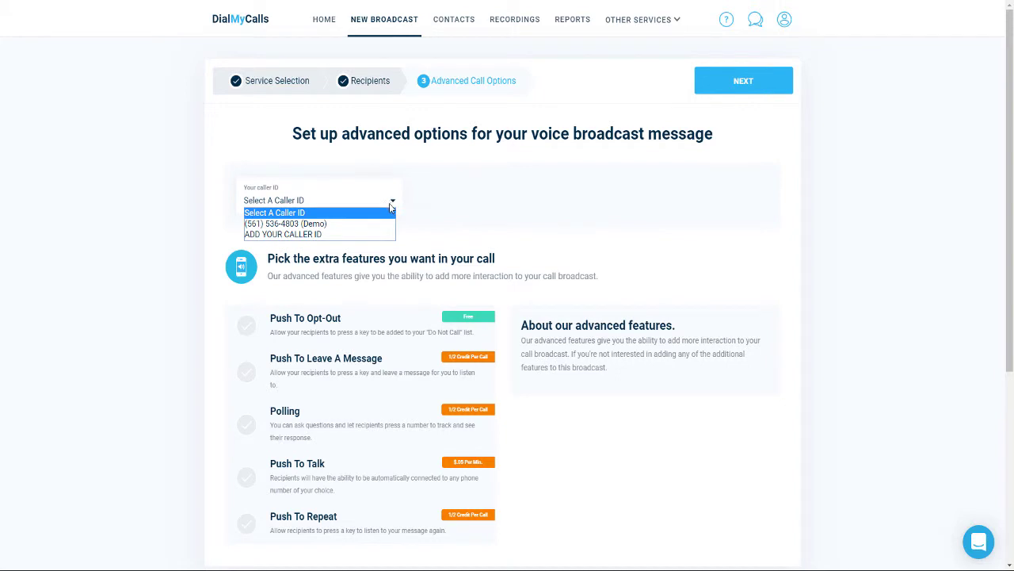
click(375, 224)
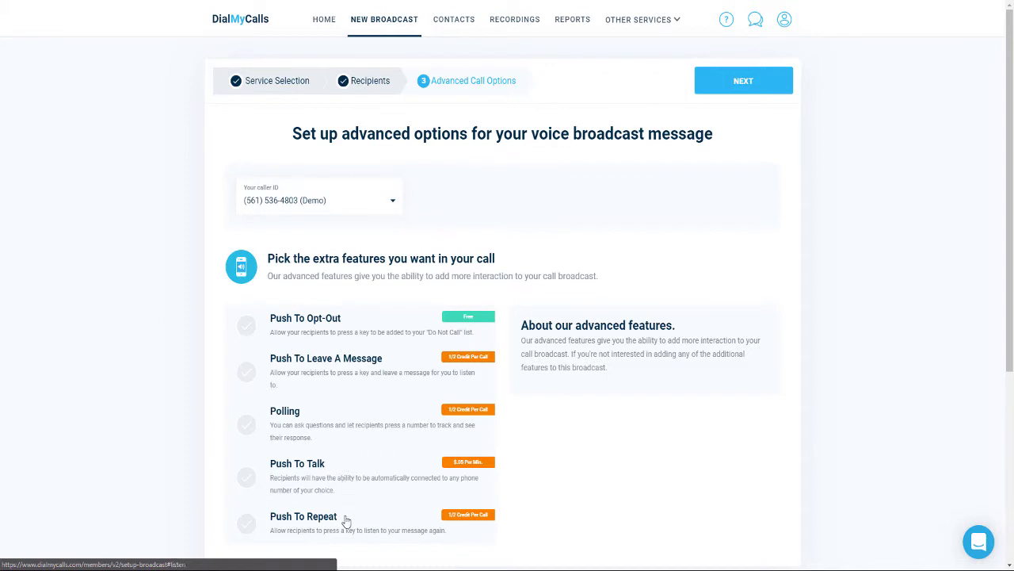
click(740, 82)
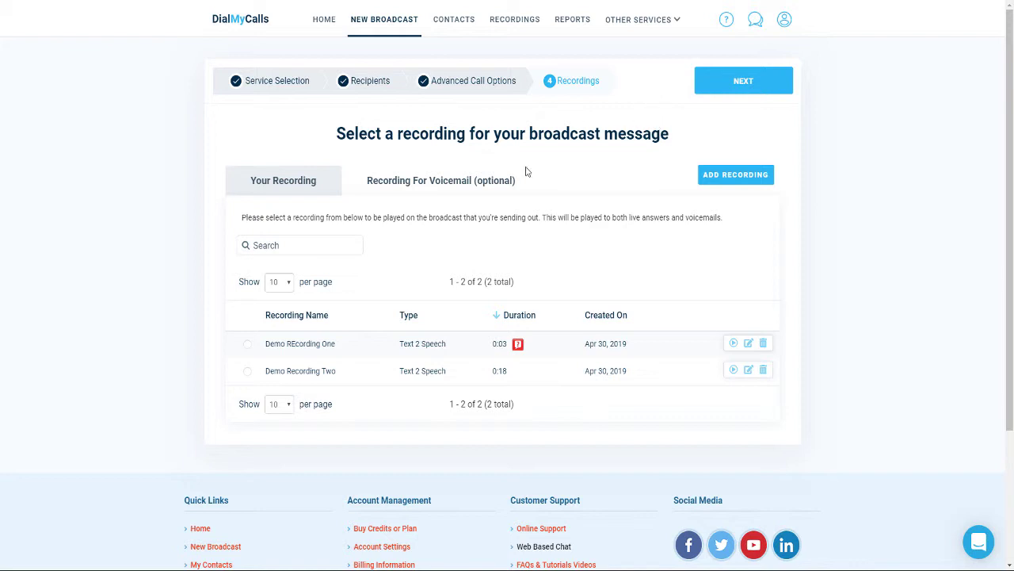
- Use Demo Recording Two for the call, then set keyword WEBINARS and a short signed test text
click(299, 378)
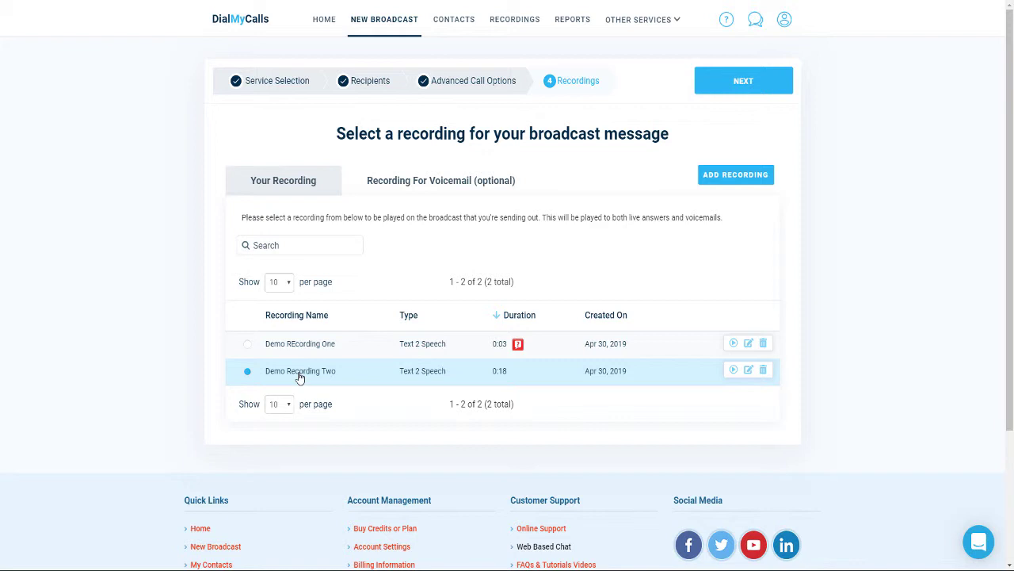
click(734, 86)
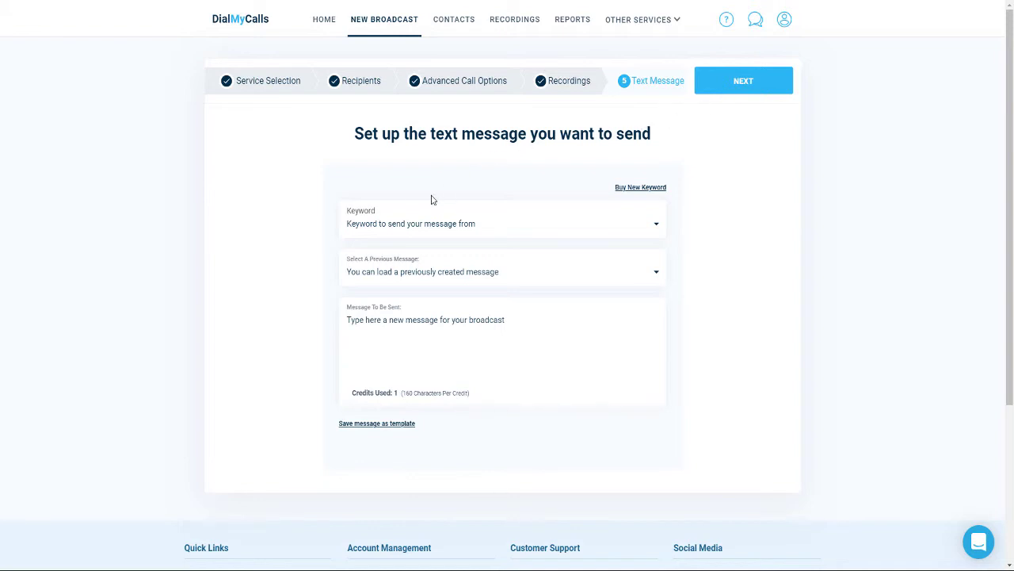
click(417, 229)
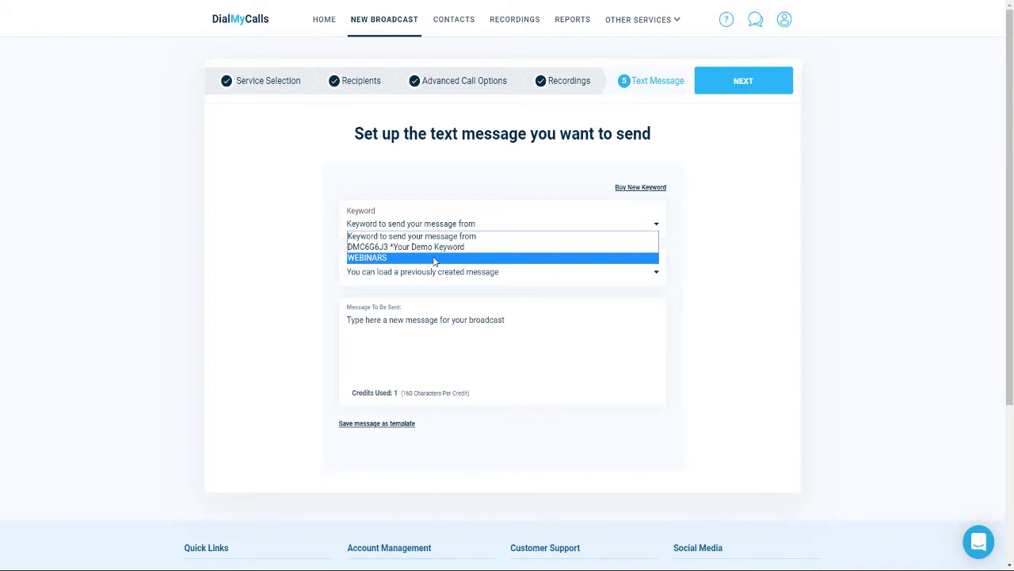
click(434, 258)
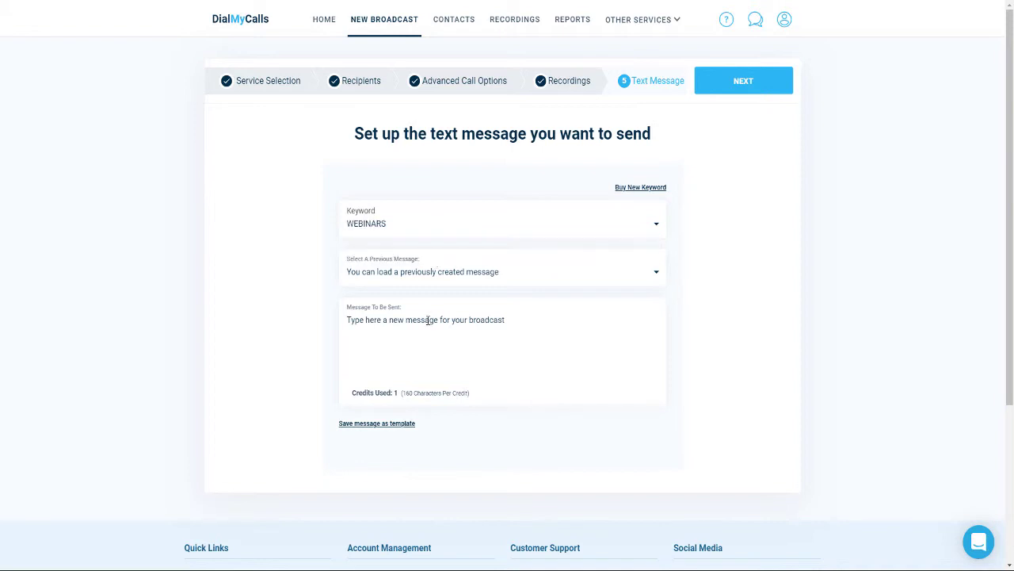
text(Test from )
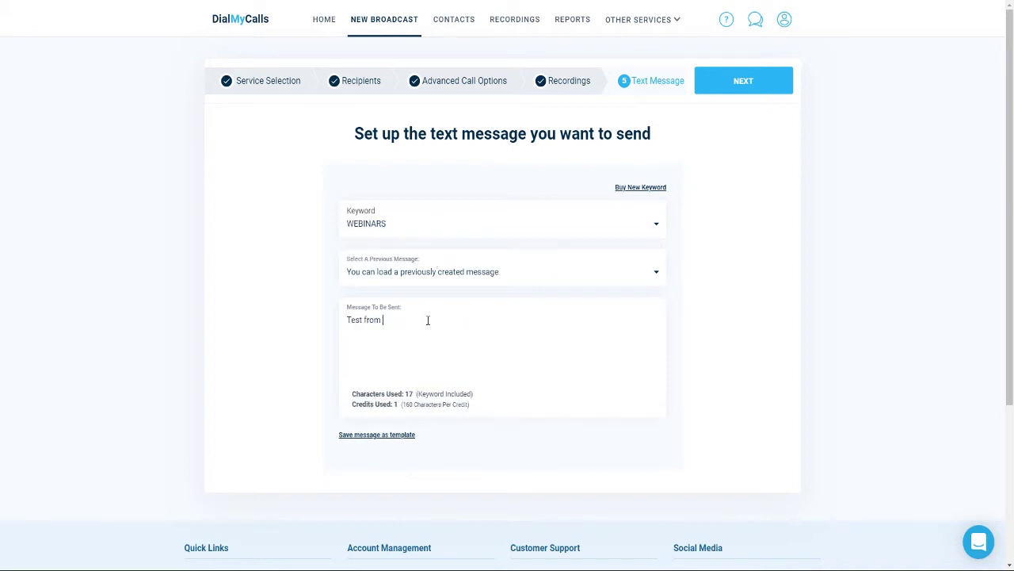
text(Tim.)
- Enter 'Test from Tim.' as the e-mail message and continue to Broadcast Options
click(752, 83)
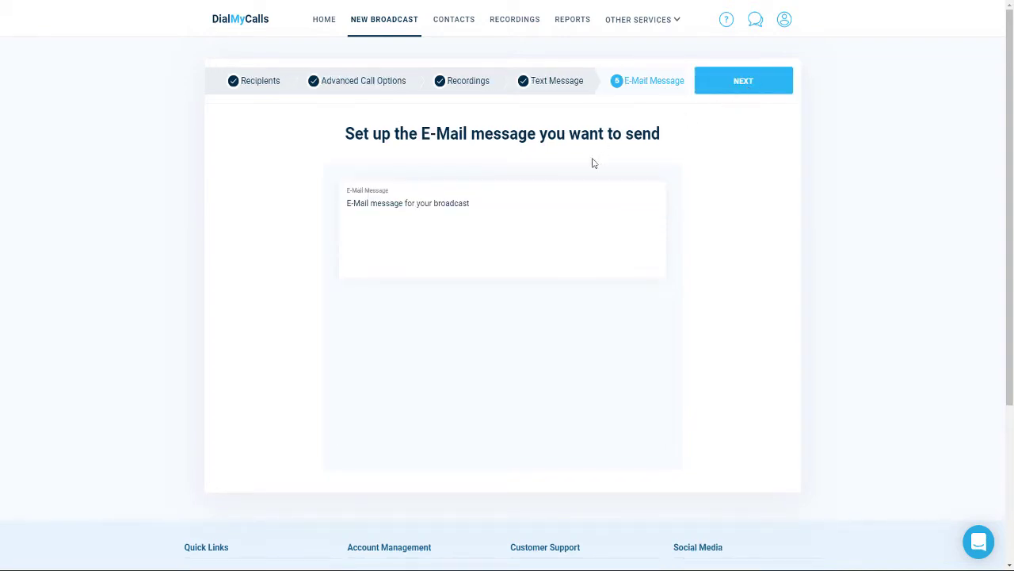
click(530, 204)
text(Test from Tim.)
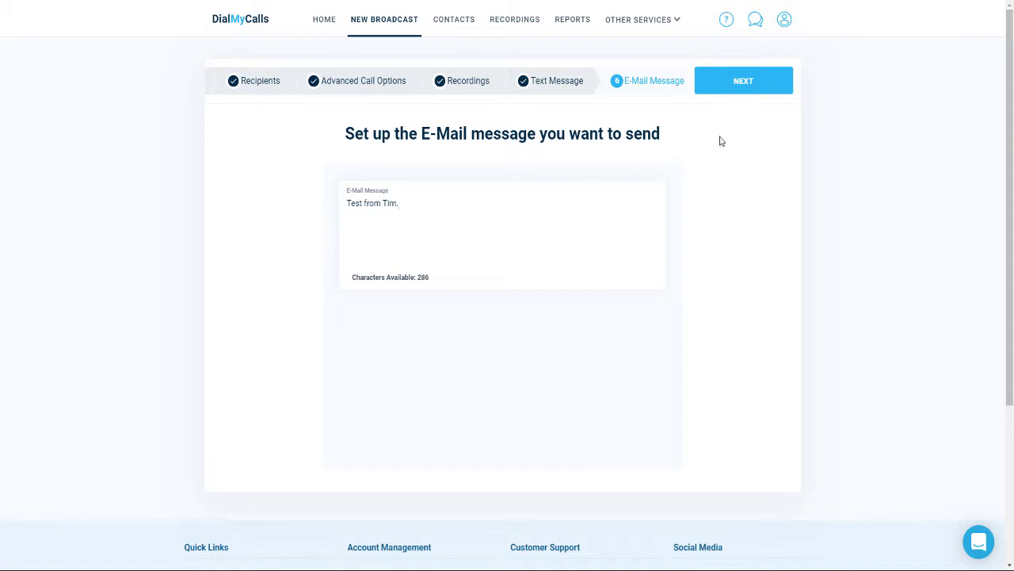
click(739, 86)
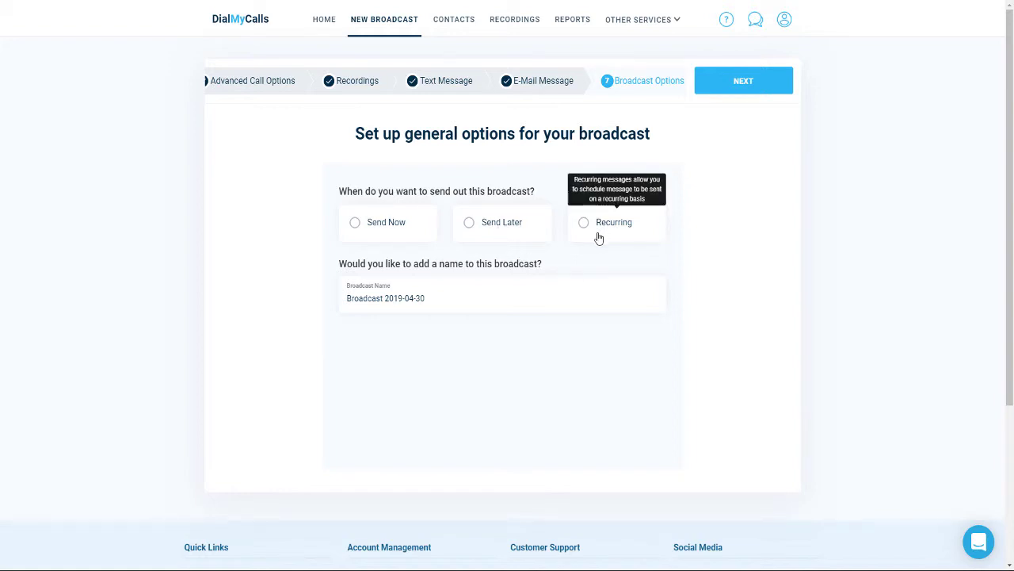
- Rename the broadcast to 'Demo' and select Send Now
triple_click(454, 294)
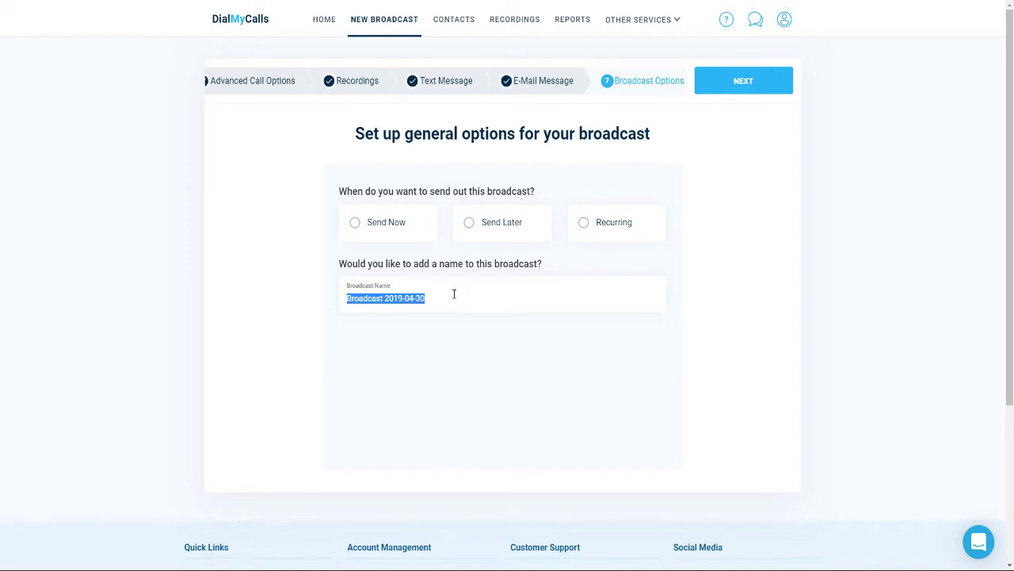
text(Demo)
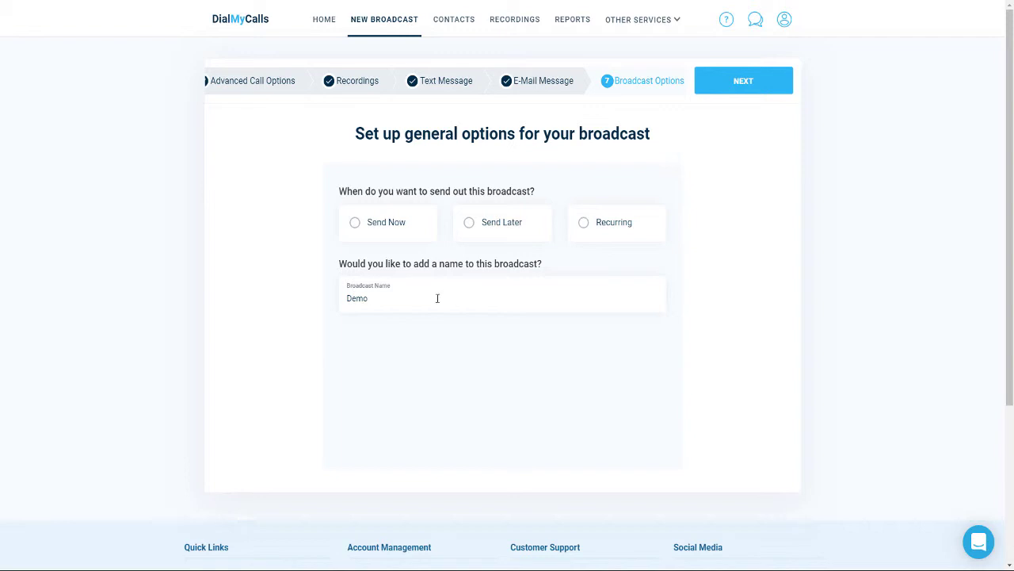
triple_click(402, 227)
click(401, 227)
- Try Send Later and a daily Recurring schedule, then revert to Send Now and proceed to review
click(512, 230)
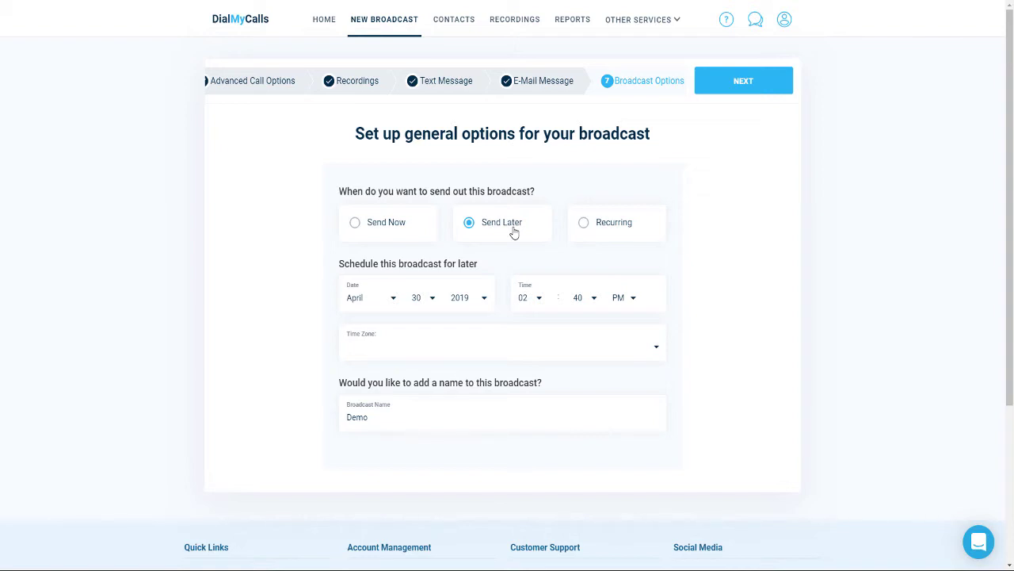
click(604, 229)
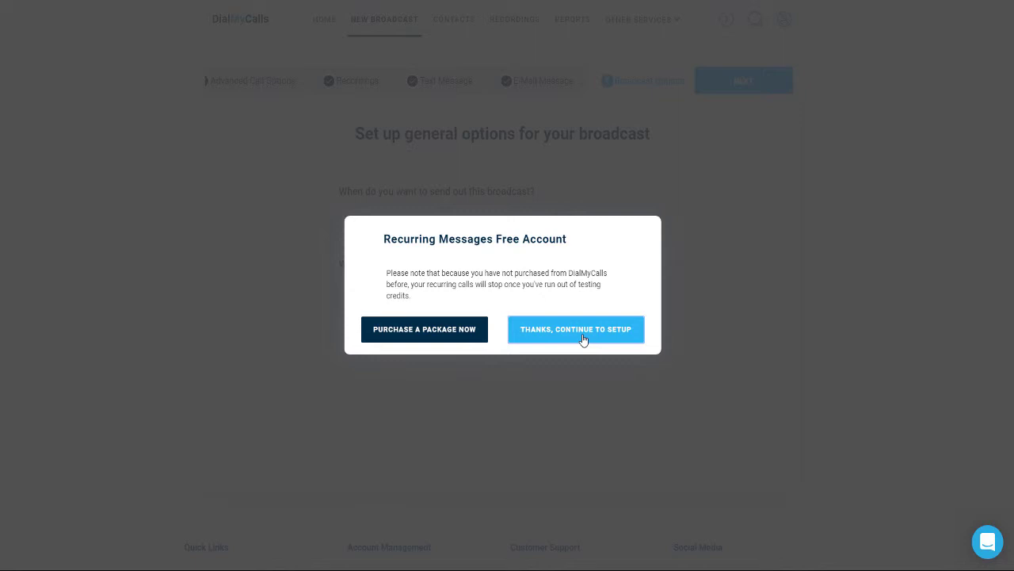
click(583, 339)
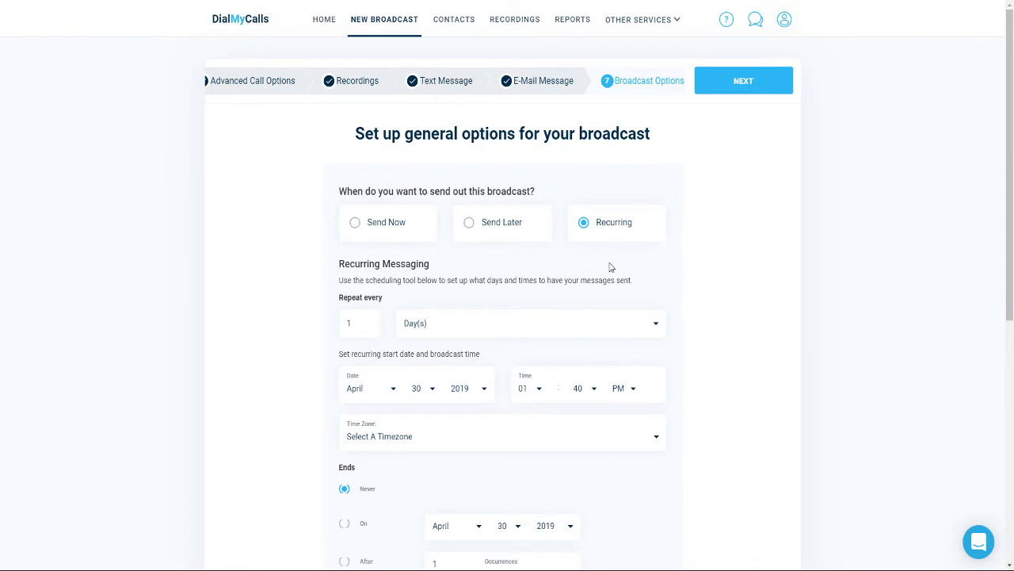
scroll(611, 269, down, 1)
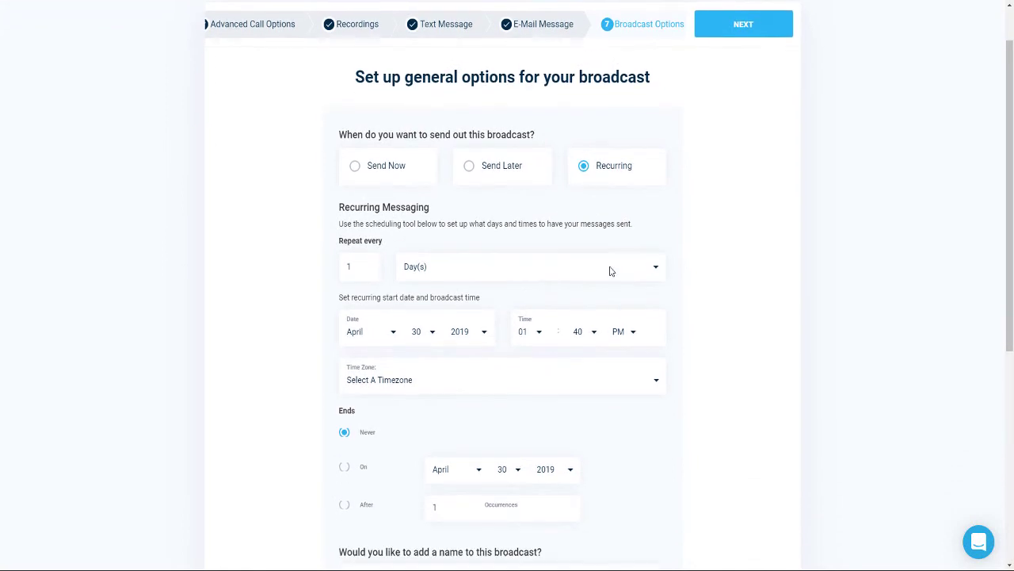
scroll(610, 270, down, 2)
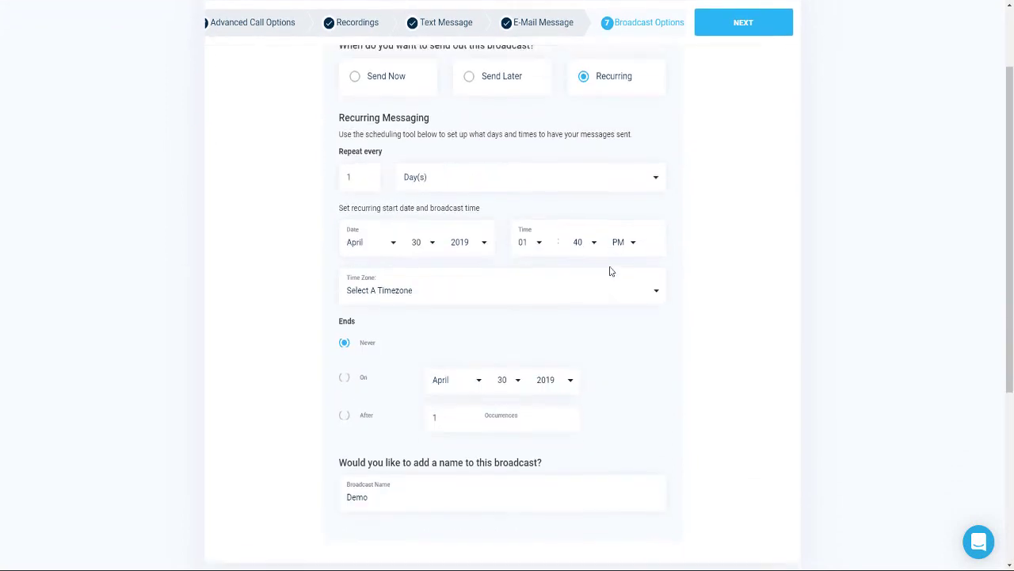
click(507, 167)
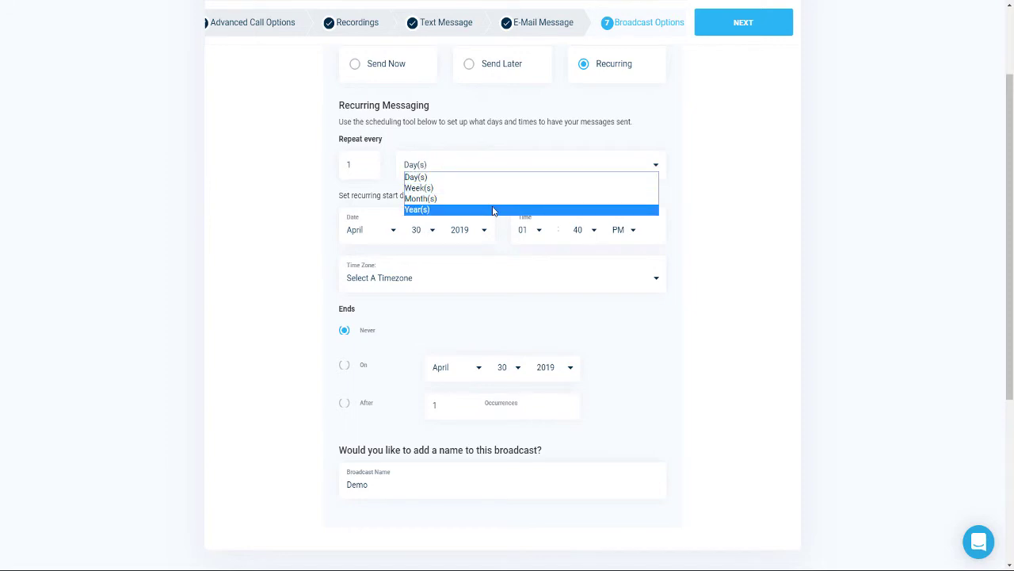
click(685, 117)
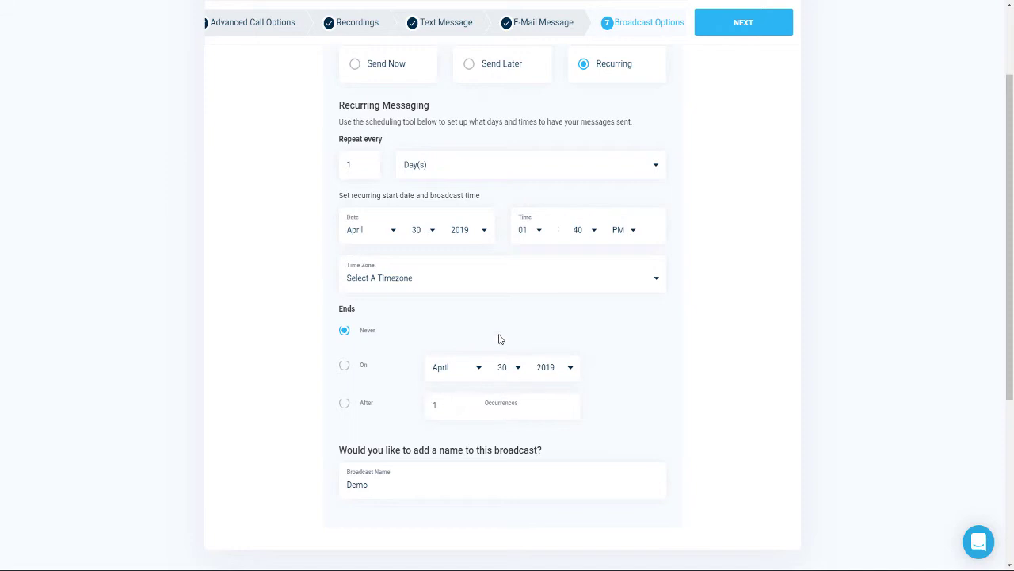
click(368, 67)
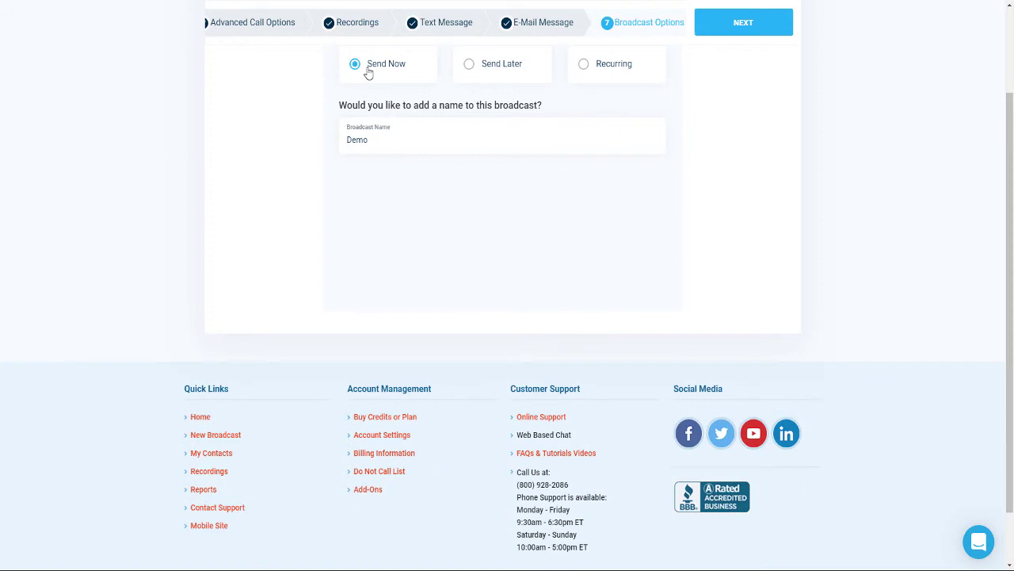
click(743, 24)
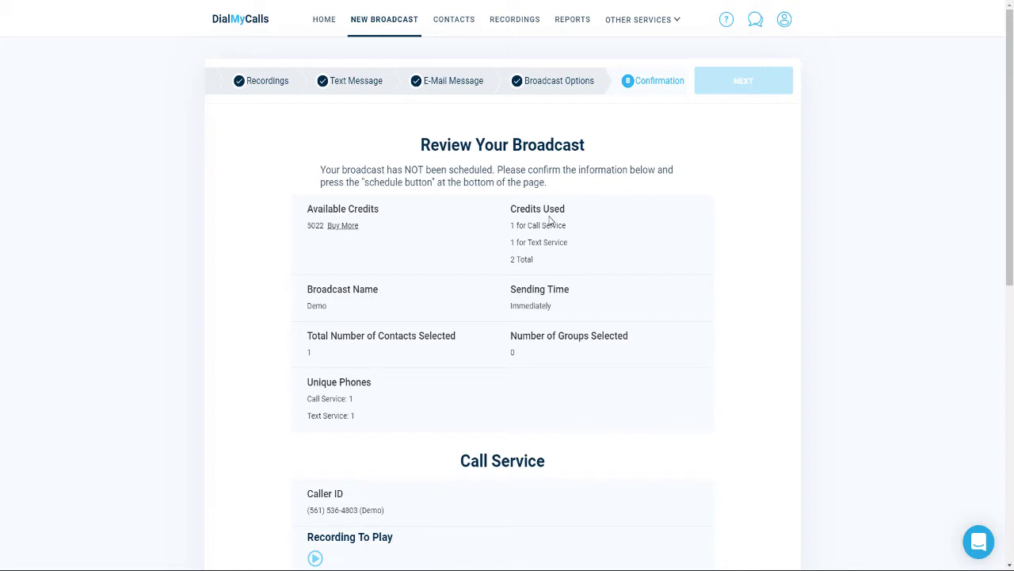
- Send the Demo broadcast immediately from the confirmation page, then go to Broadcast Reports
scroll(566, 227, down, 3)
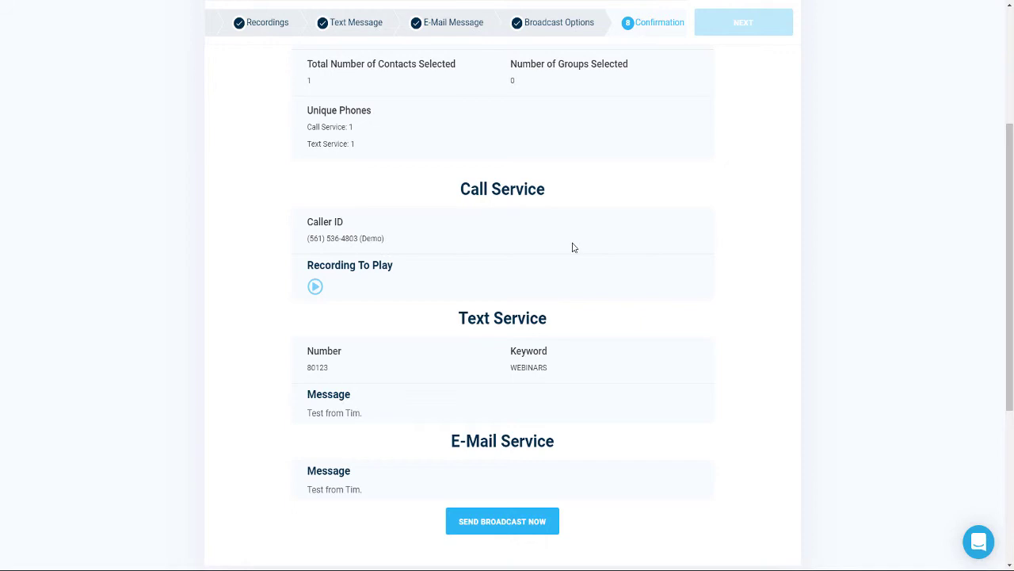
click(522, 523)
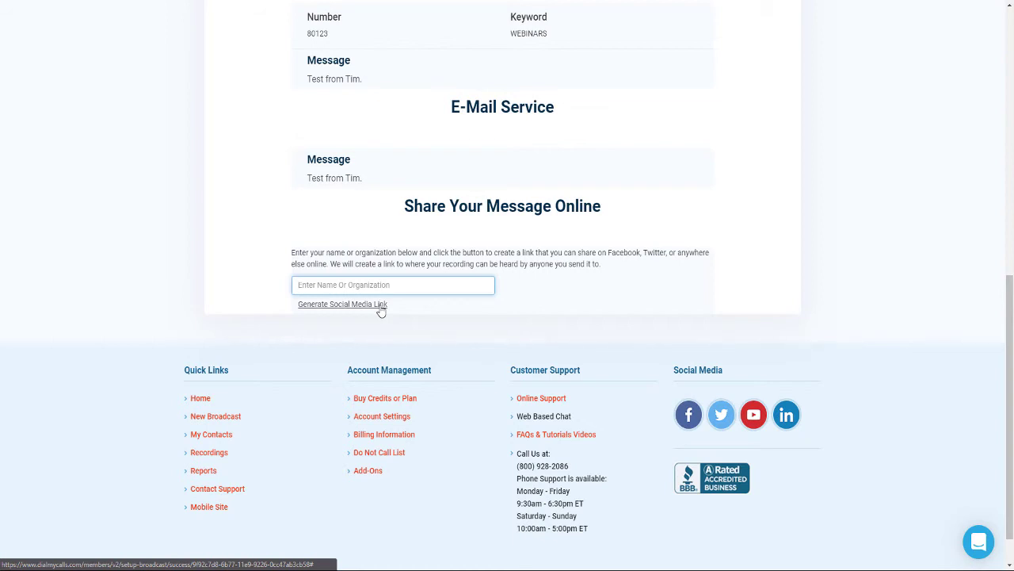
scroll(627, 277, up, 5)
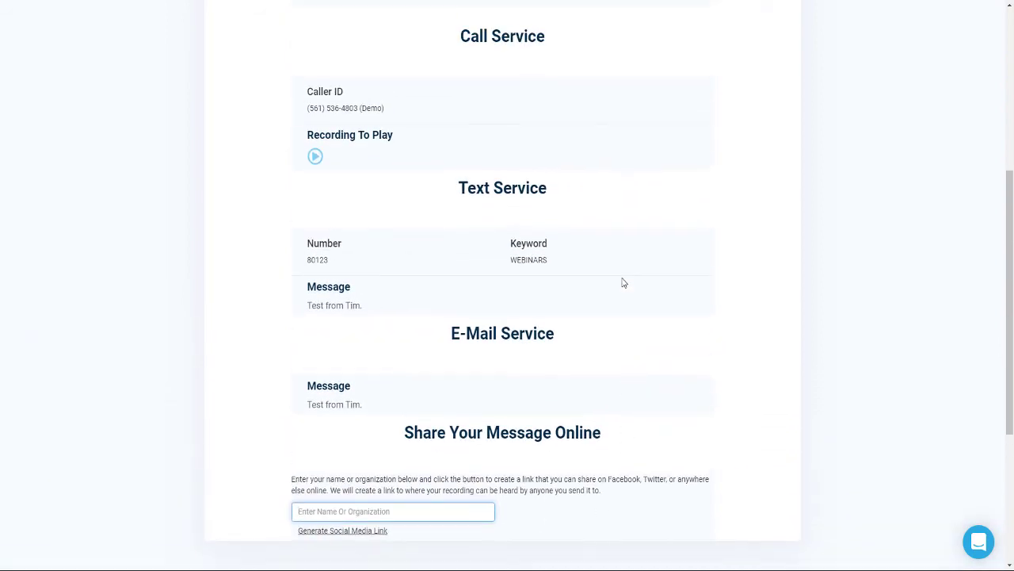
scroll(624, 282, up, 2)
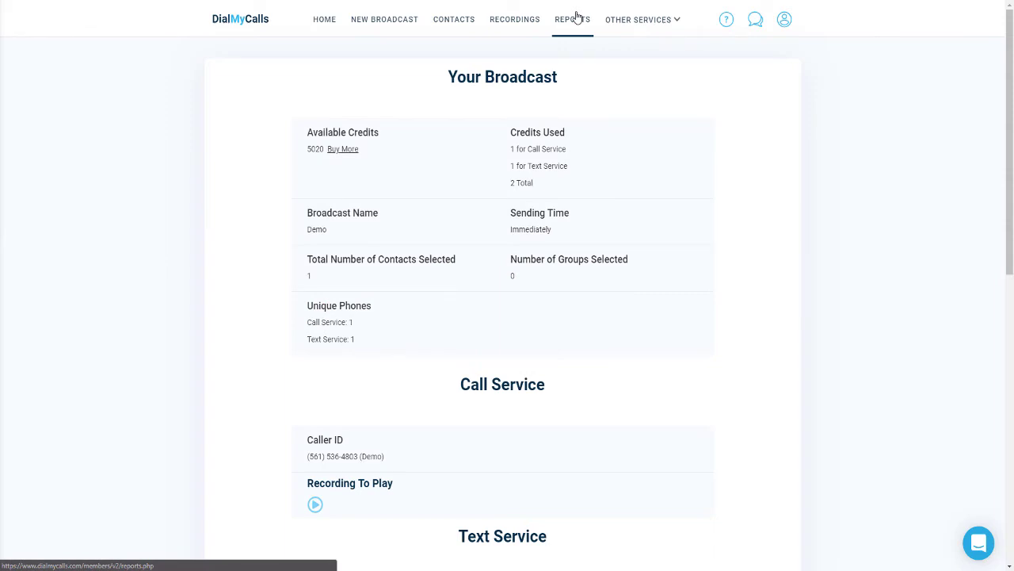
click(564, 30)
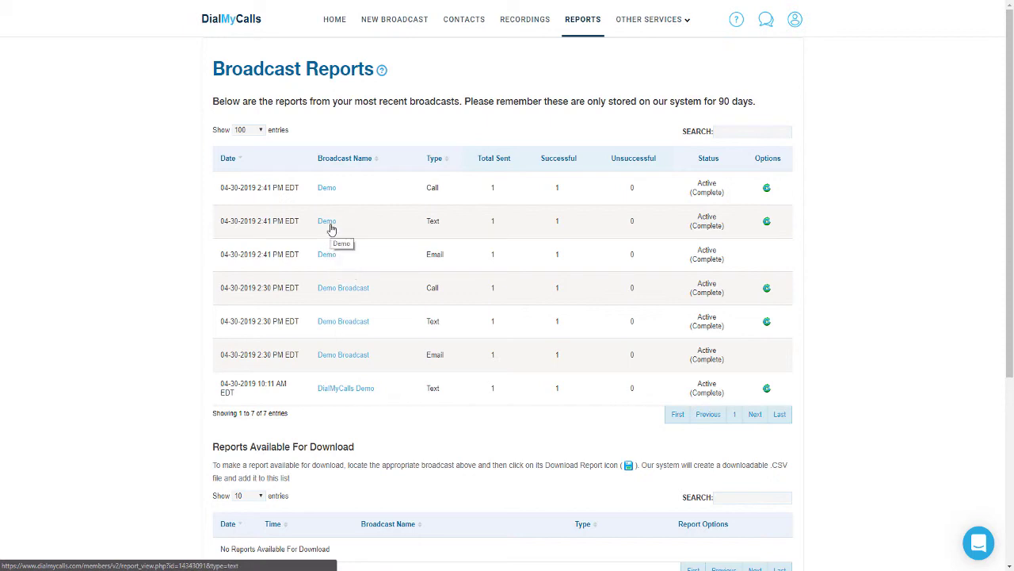
- Open the Demo Call Report from the Call row
click(330, 193)
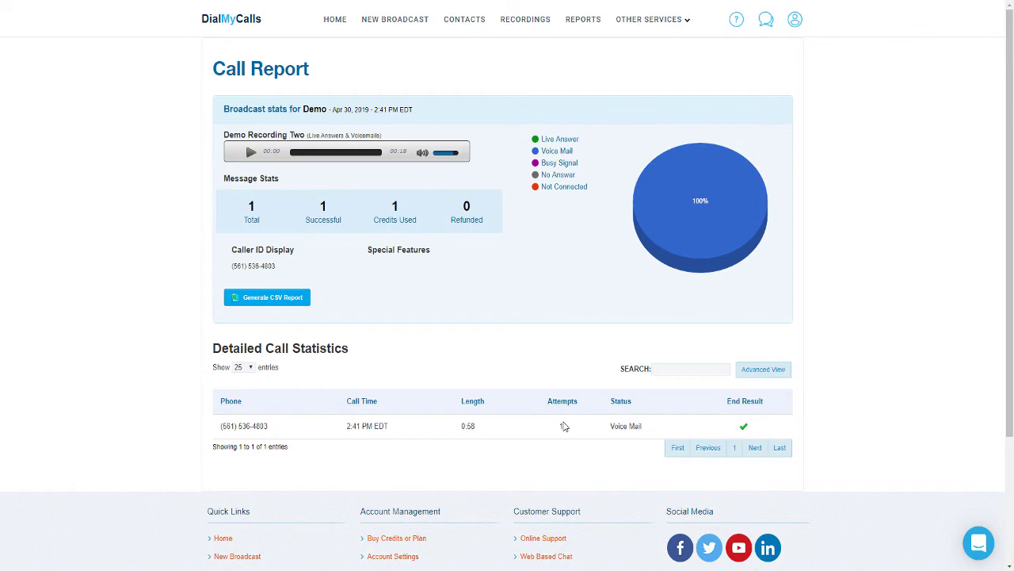
click(584, 20)
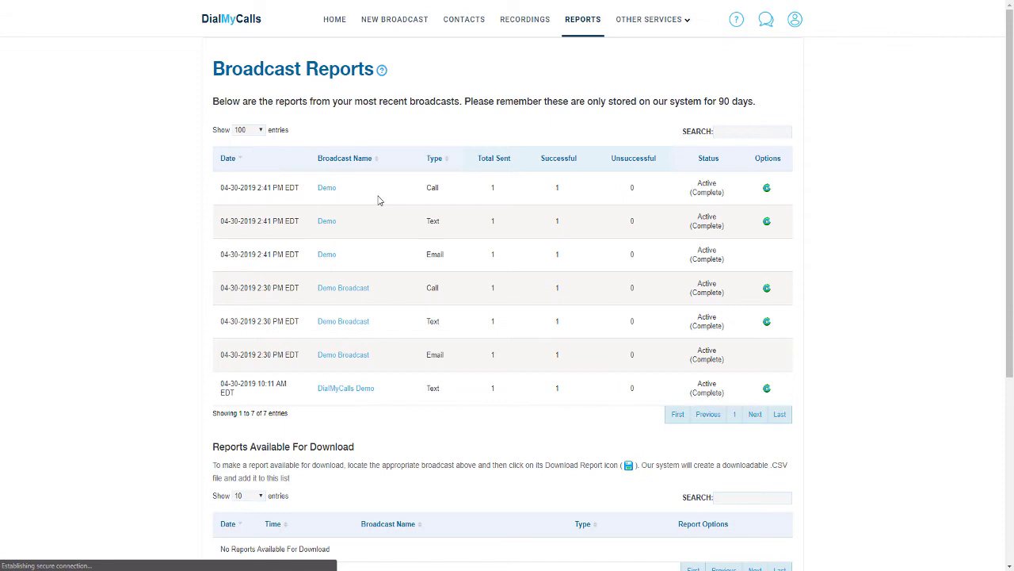
- Open the Demo Text Report from the Text row
click(325, 221)
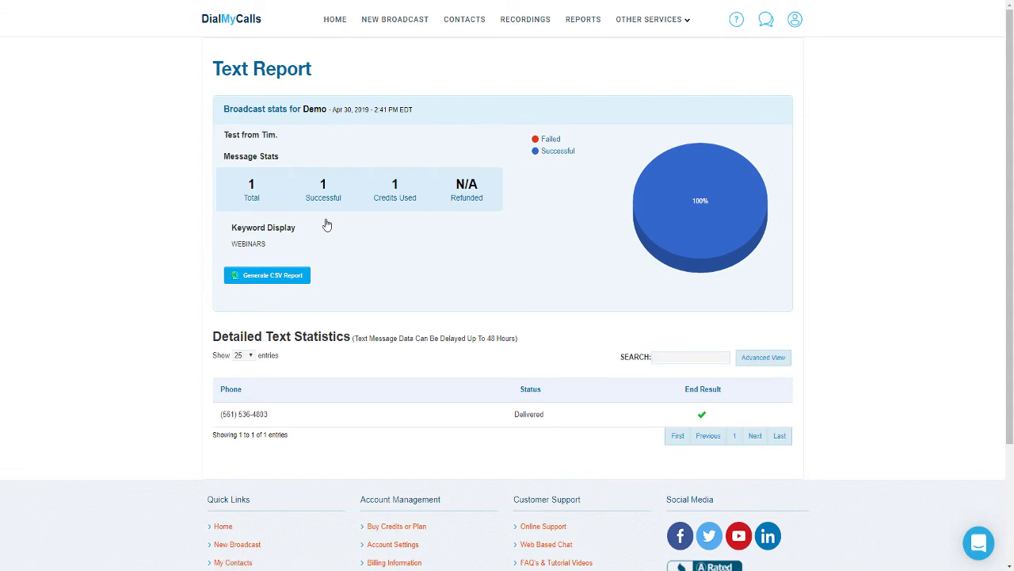